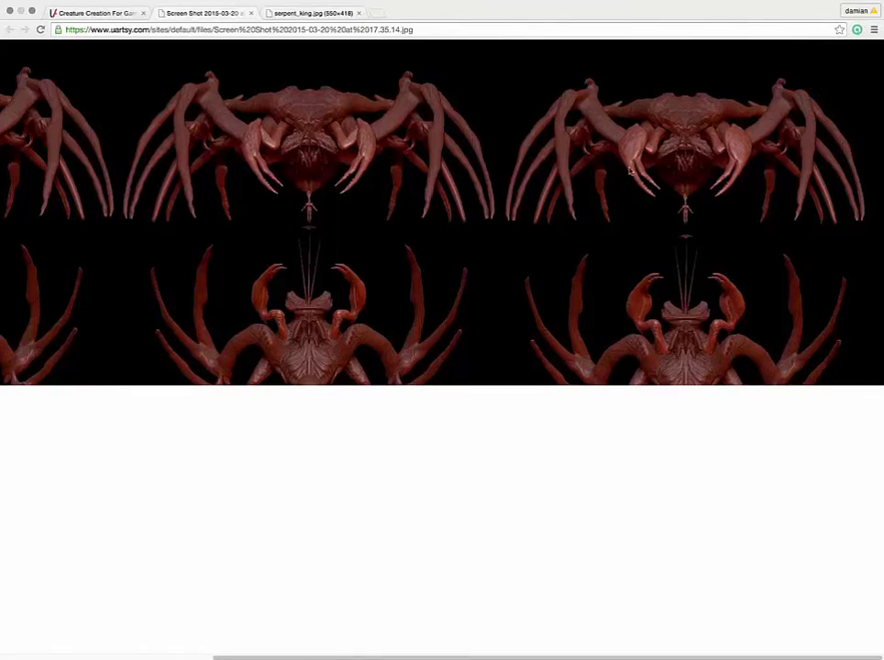
- Compare the front and top views of the red crab creature's claw variations across the reference image
{"action": "scroll", "coordinate": [164, 179], "scroll_direction": "left", "scroll_amount": 5}
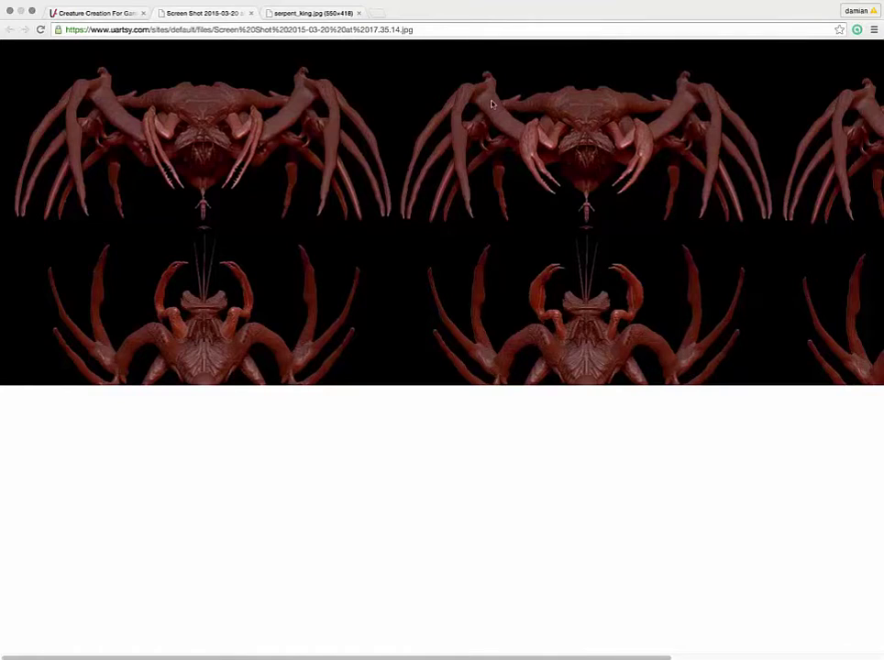
{"action": "scroll", "coordinate": [642, 128], "scroll_direction": "right", "scroll_amount": 3}
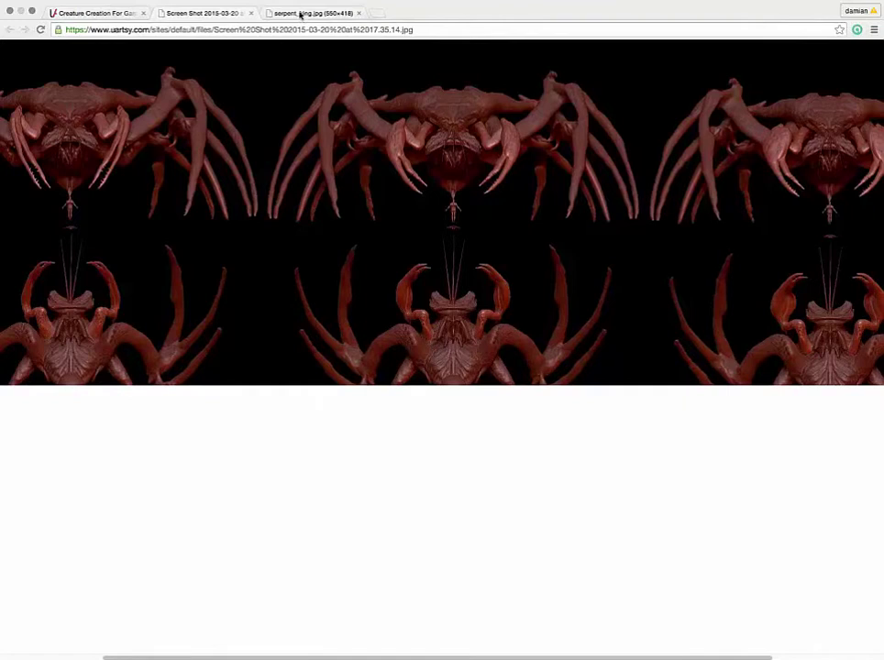
- Open the serpent_king.jpg sketch and enlarge it to examine the winged serpent's overall design
{"action": "left_click", "coordinate": [303, 14]}
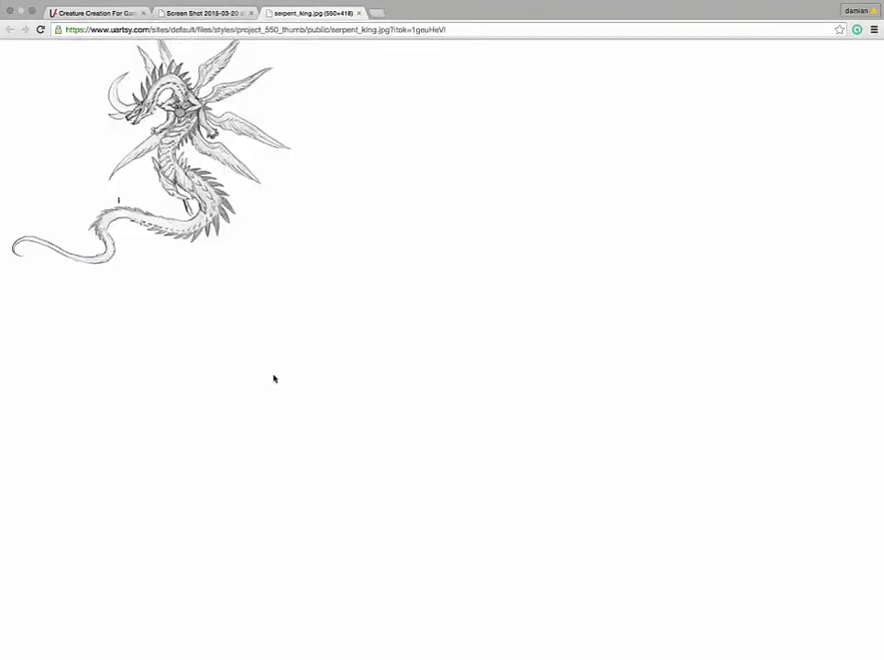
{"action": "key", "text": "super+equal"}
{"action": "key", "text": "super+equal"}
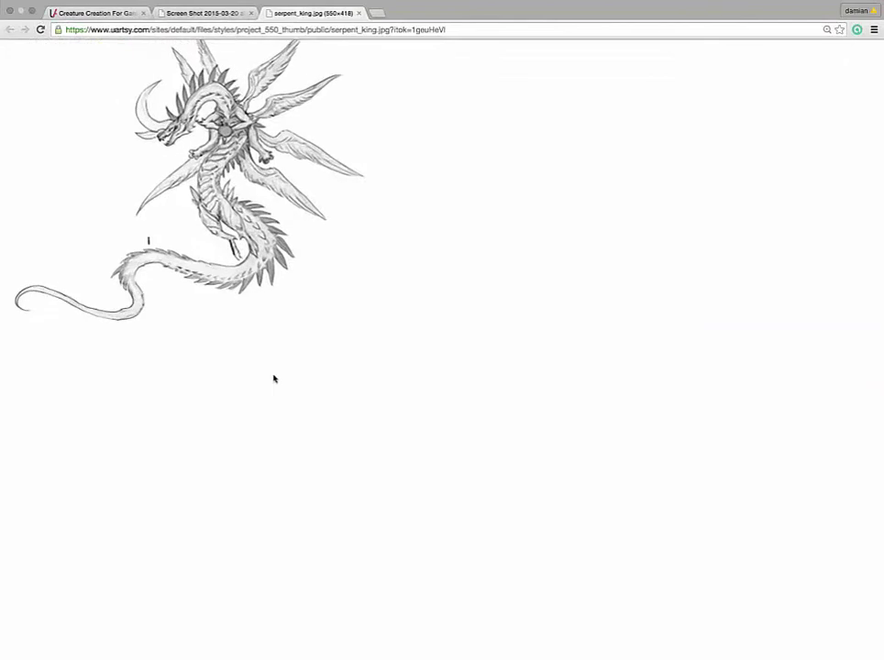
{"action": "key", "text": "super+equal"}
{"action": "key", "text": "super+equal"}
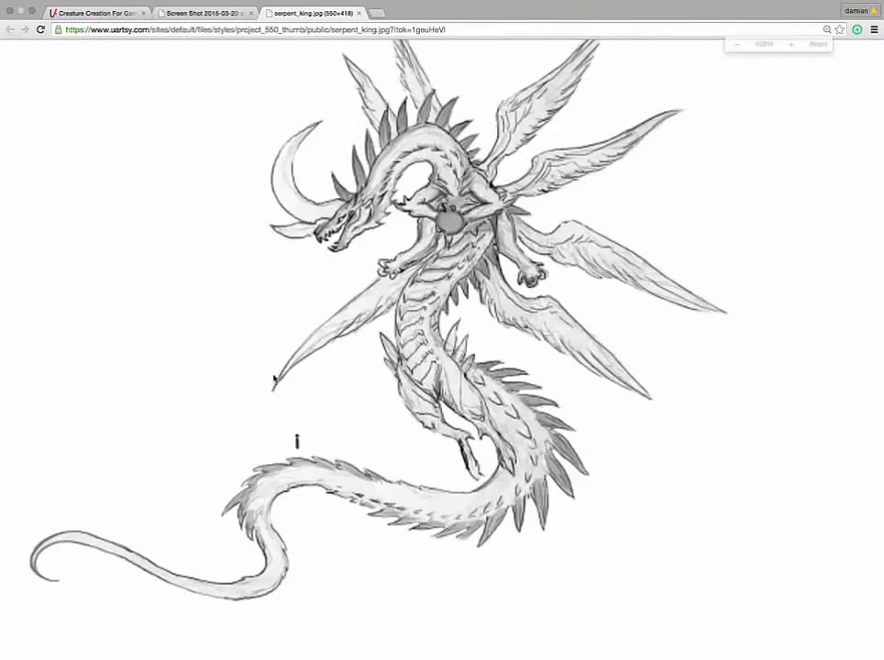
{"action": "key", "text": "super+equal"}
{"action": "key", "text": "super+equal"}
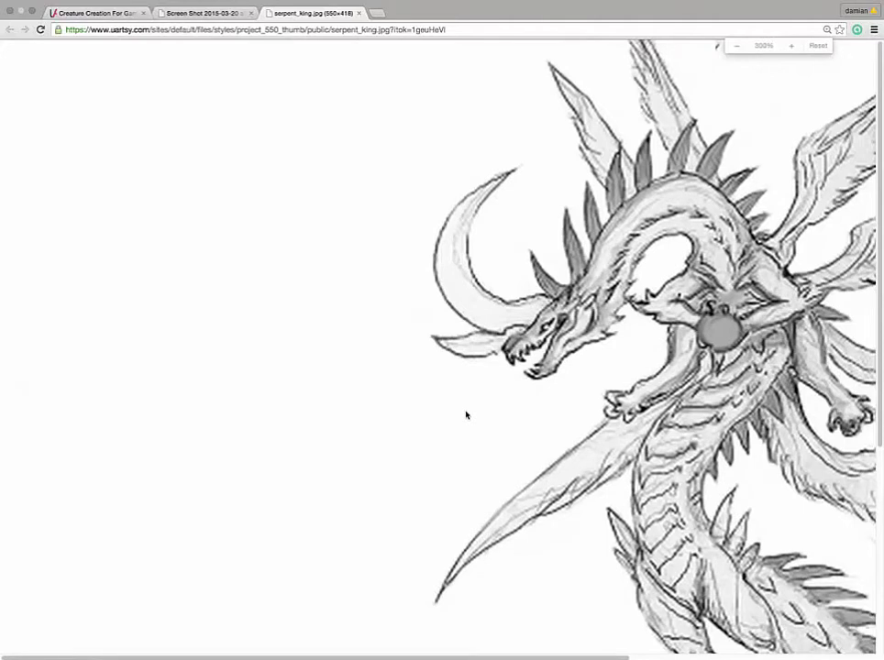
{"action": "key", "text": "super+minus"}
{"action": "key", "text": "super+minus"}
{"action": "key", "text": "super+equal"}
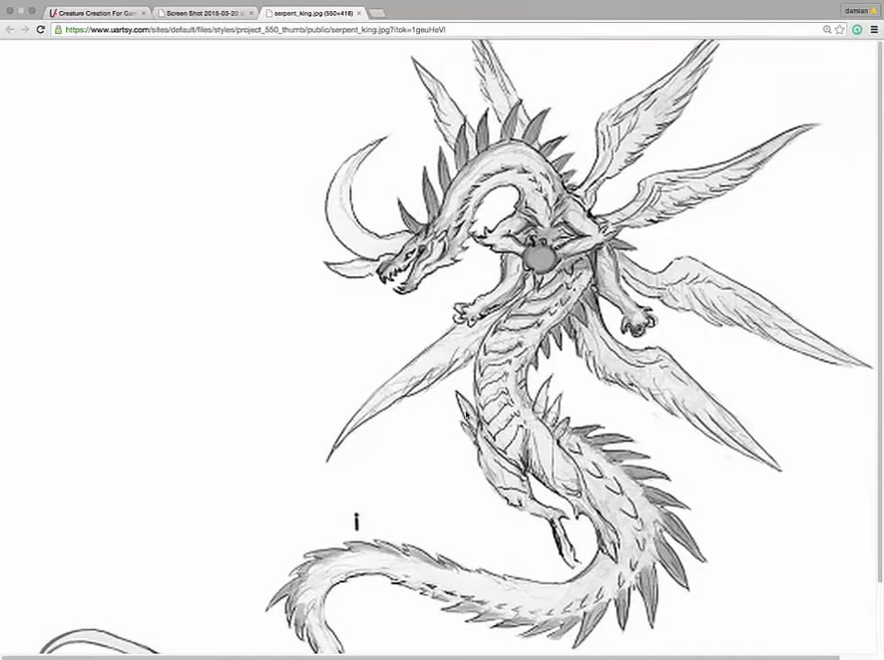
{"action": "key", "text": "super+minus"}
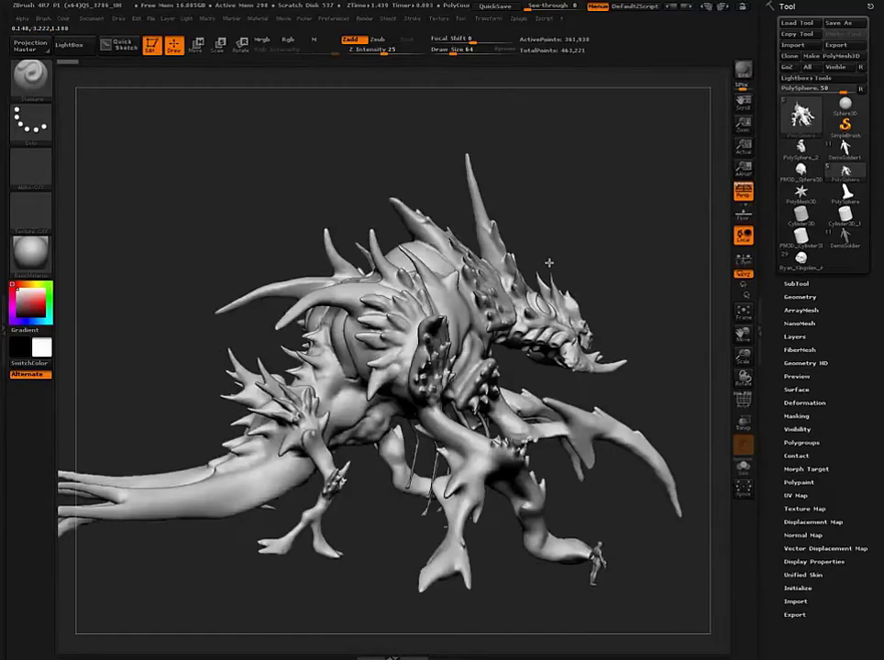
- Switch to ZBrush and examine the creature sculpt's legs and feet up close against the small human scale figure
{"action": "mouse_move", "coordinate": [549, 263]}
{"action": "left_mouse_down"}
{"action": "mouse_move", "coordinate": [504, 296]}
{"action": "mouse_move", "coordinate": [568, 158]}
{"action": "left_mouse_up"}
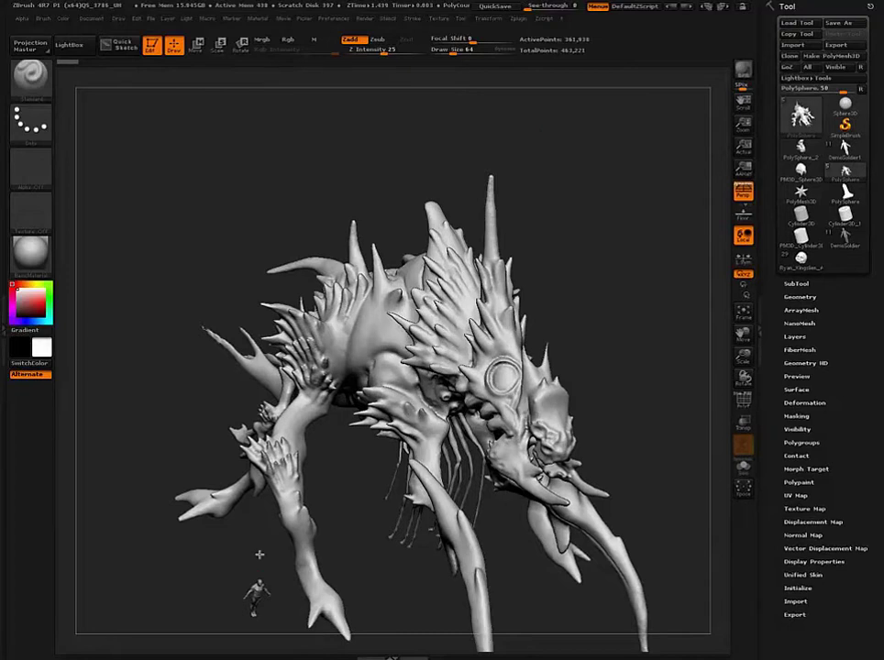
{"action": "left_click_drag", "start_coordinate": [259, 558], "coordinate": [277, 484]}
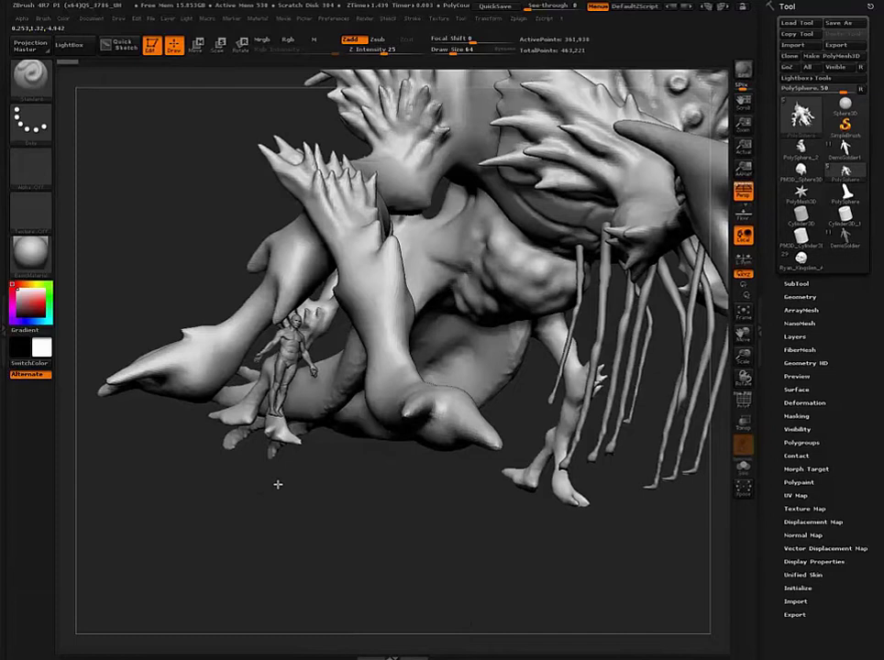
{"action": "left_click_drag", "start_coordinate": [278, 484], "coordinate": [305, 476], "text": "alt"}
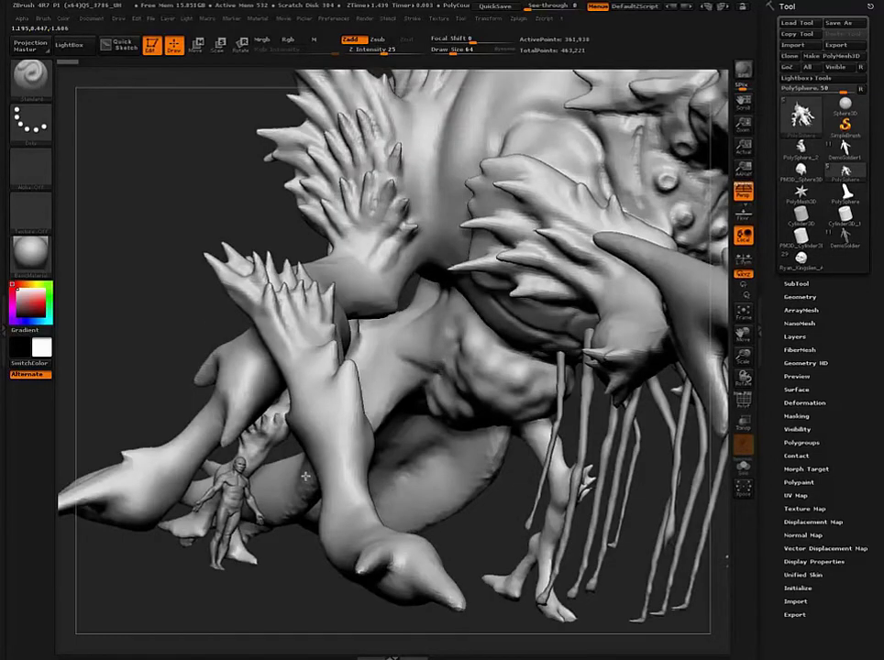
{"action": "right_click_drag", "start_coordinate": [305, 475], "coordinate": [398, 476]}
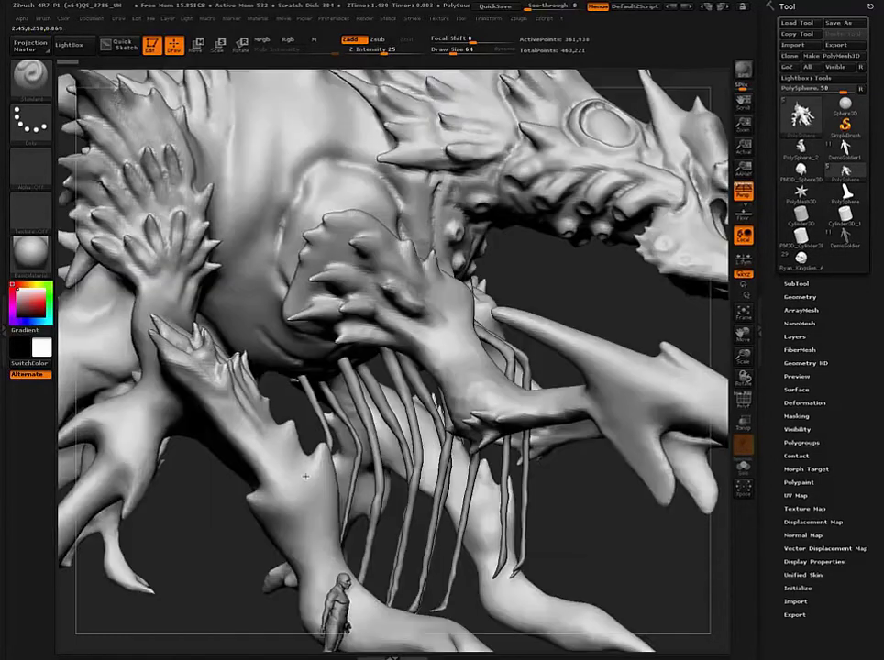
{"action": "left_click_drag", "start_coordinate": [306, 476], "coordinate": [276, 401]}
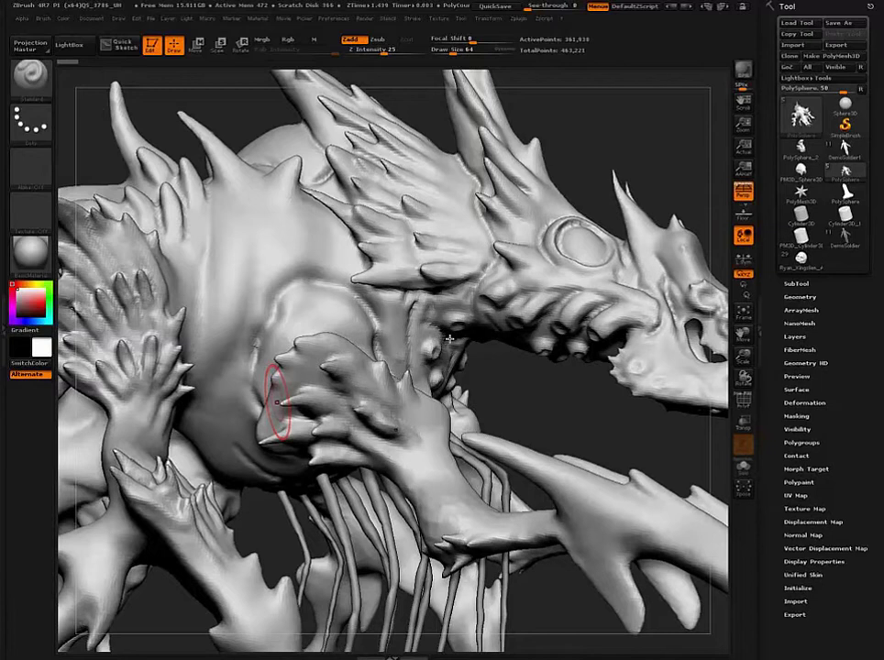
{"action": "key", "text": "f"}
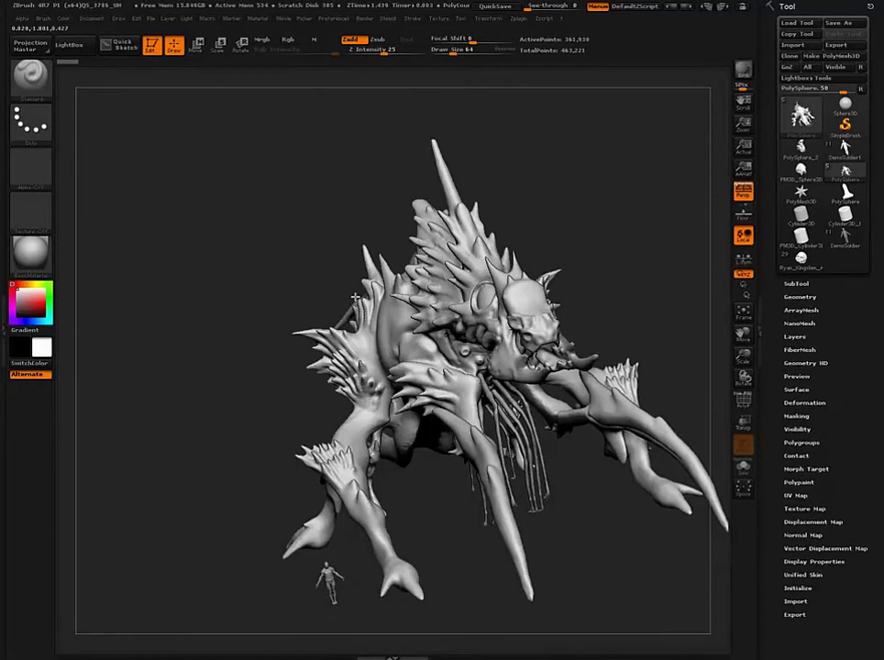
- Inspect the whole creature from the front, above and side, comparing its proportions with the human scale figure
{"action": "left_click_drag", "start_coordinate": [355, 297], "coordinate": [404, 311], "text": "shift"}
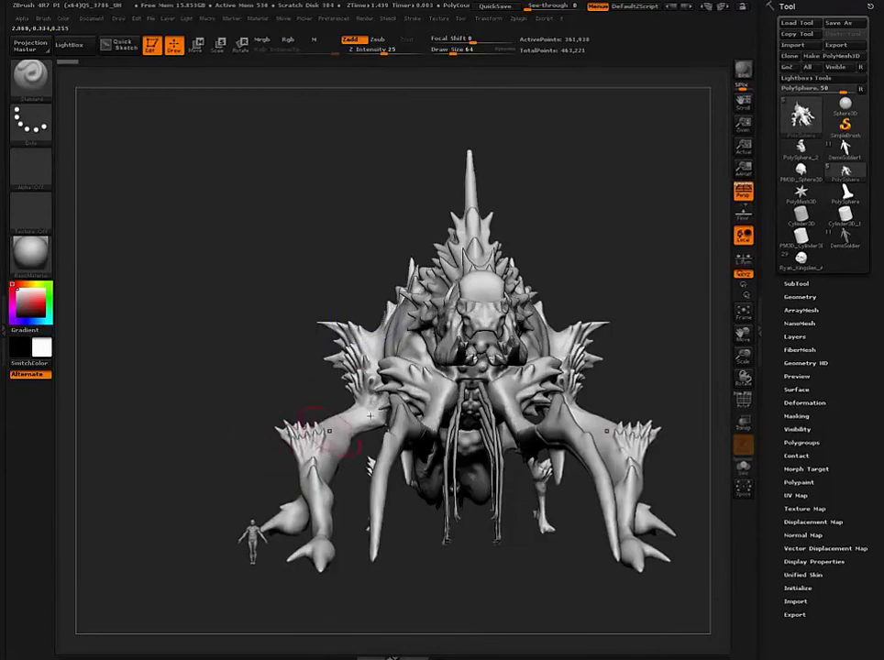
{"action": "left_click_drag", "start_coordinate": [315, 369], "coordinate": [514, 520]}
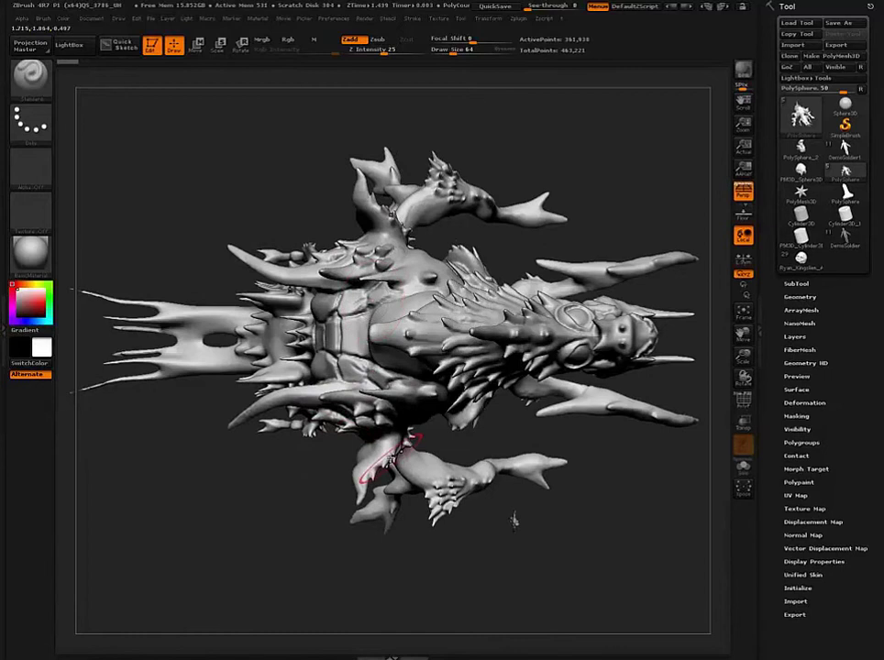
{"action": "left_click_drag", "start_coordinate": [513, 520], "coordinate": [317, 253]}
{"action": "left_click_drag", "start_coordinate": [446, 474], "coordinate": [412, 404], "text": "alt"}
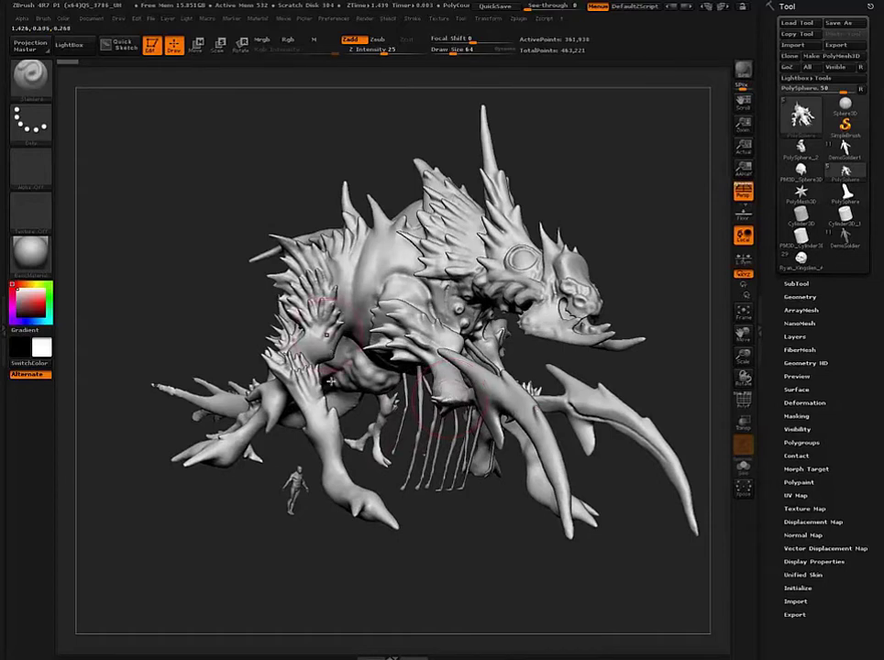
{"action": "left_click_drag", "start_coordinate": [229, 268], "coordinate": [344, 331]}
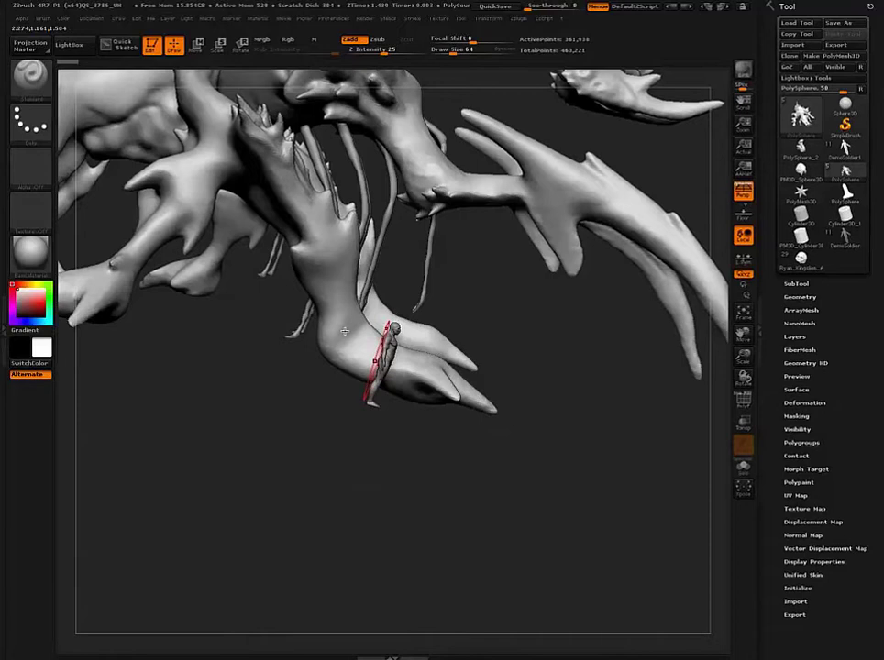
{"action": "key", "text": "f"}
{"action": "left_click_drag", "start_coordinate": [352, 318], "coordinate": [366, 259]}
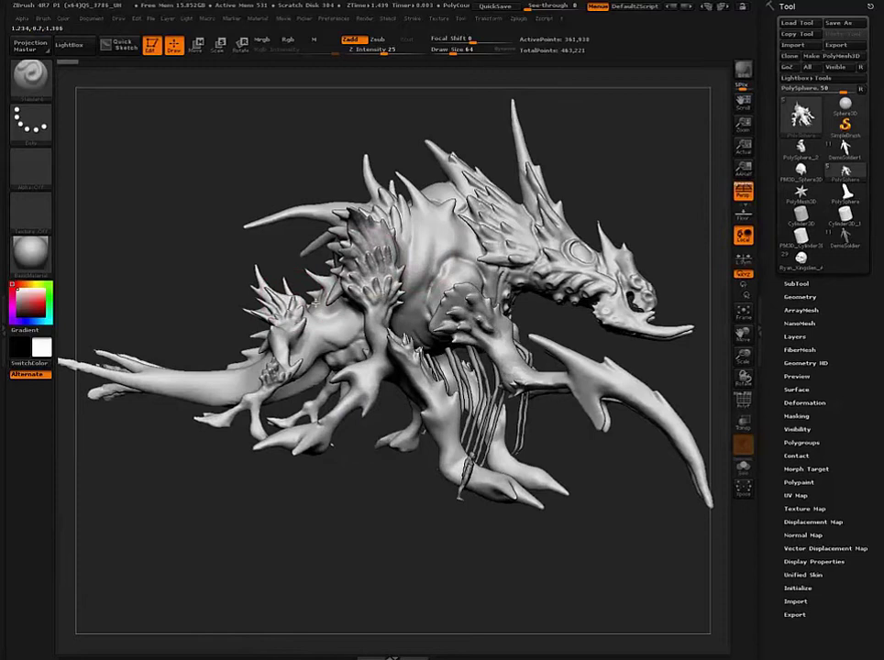
{"action": "right_click_drag", "start_coordinate": [314, 304], "coordinate": [276, 300], "text": "shift"}
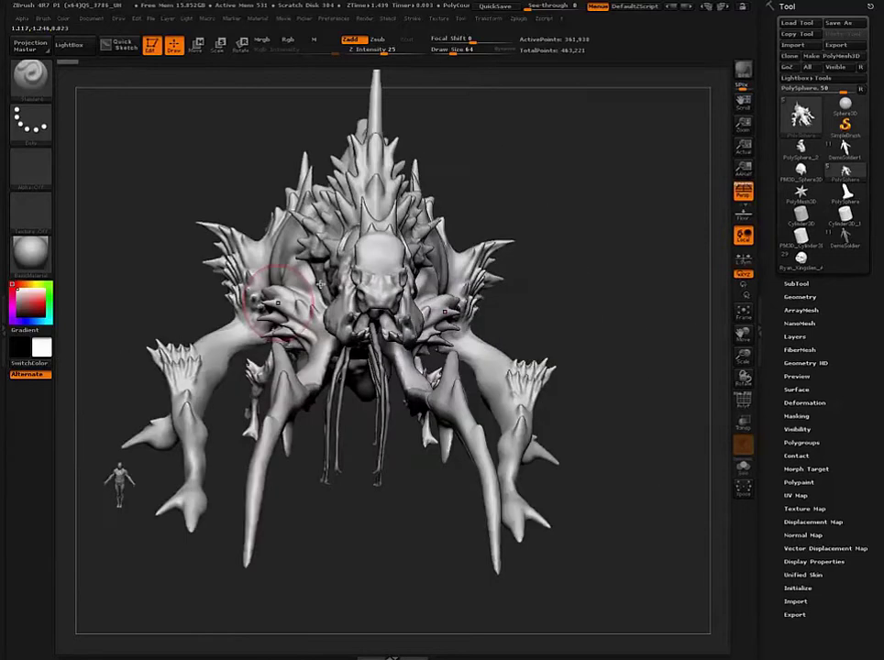
{"action": "key", "text": "f"}
{"action": "left_click_drag", "start_coordinate": [479, 361], "coordinate": [438, 329]}
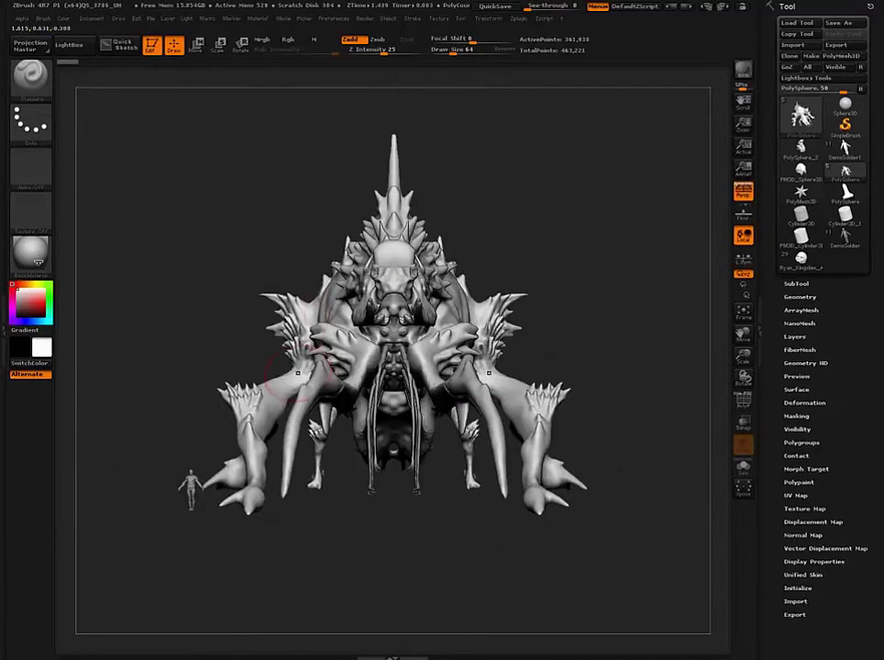
- Try the Outline material on the creature, and settle on the Outline Thin material to show it as a black silhouette
{"action": "left_click", "coordinate": [24, 254]}
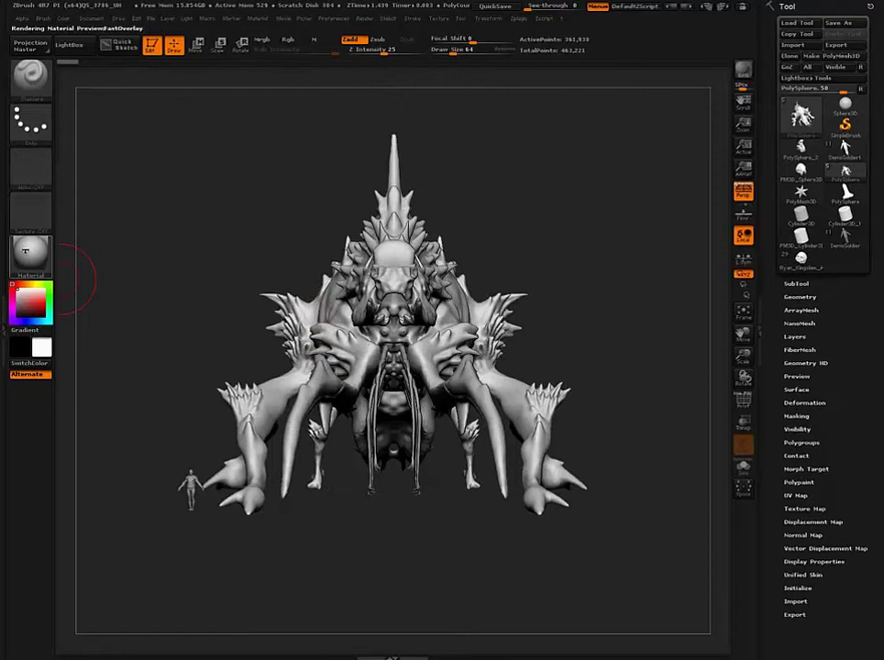
{"action": "left_click", "coordinate": [32, 256]}
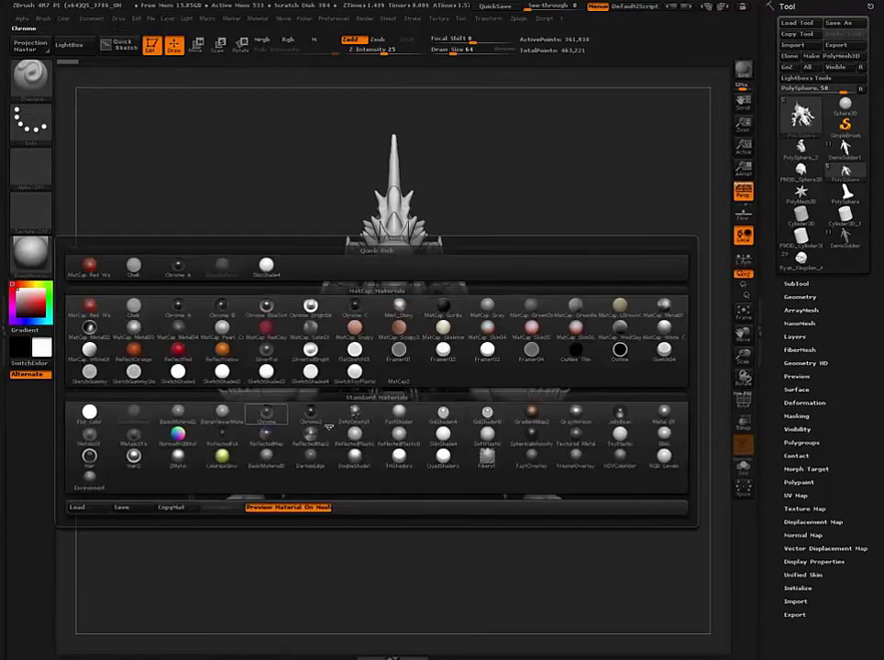
{"action": "left_click", "coordinate": [619, 349]}
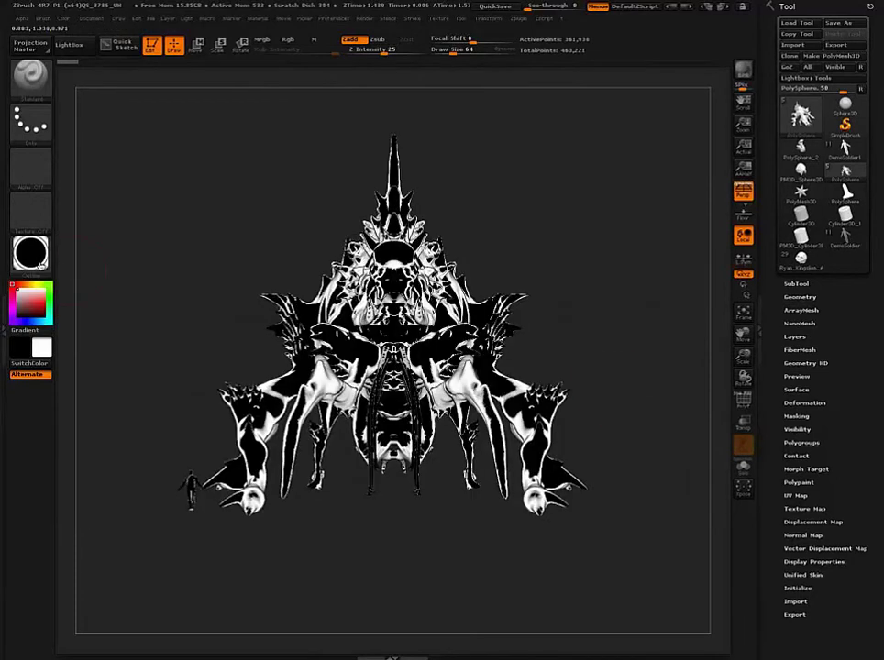
{"action": "left_click", "coordinate": [33, 256]}
{"action": "left_click", "coordinate": [487, 349]}
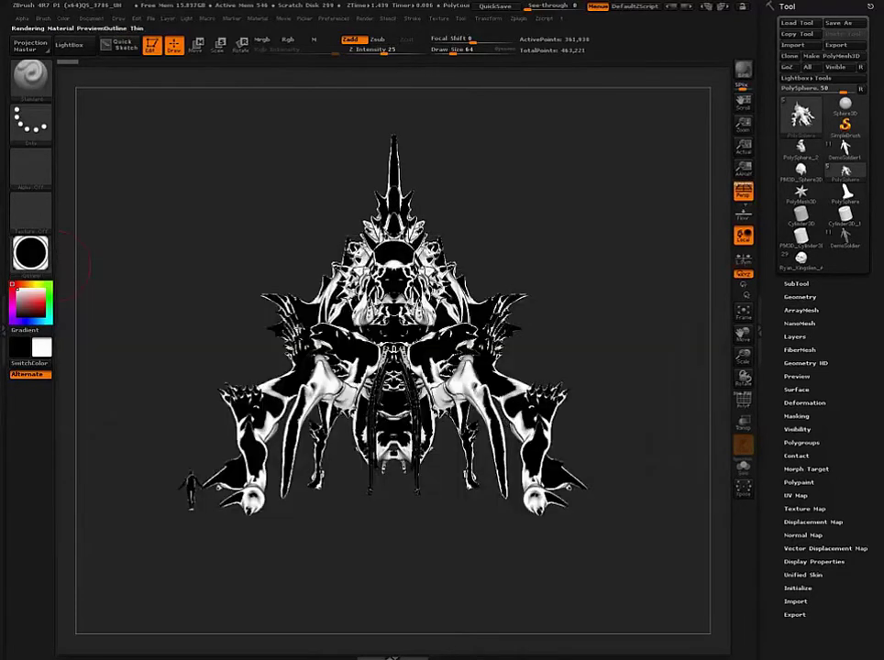
- Examine the creature's black silhouette from the side and the front
{"action": "mouse_move", "coordinate": [320, 325]}
{"action": "left_mouse_down"}
{"action": "mouse_move", "coordinate": [216, 338]}
{"action": "mouse_move", "coordinate": [294, 346]}
{"action": "mouse_move", "coordinate": [290, 367]}
{"action": "mouse_move", "coordinate": [321, 386]}
{"action": "left_mouse_up"}
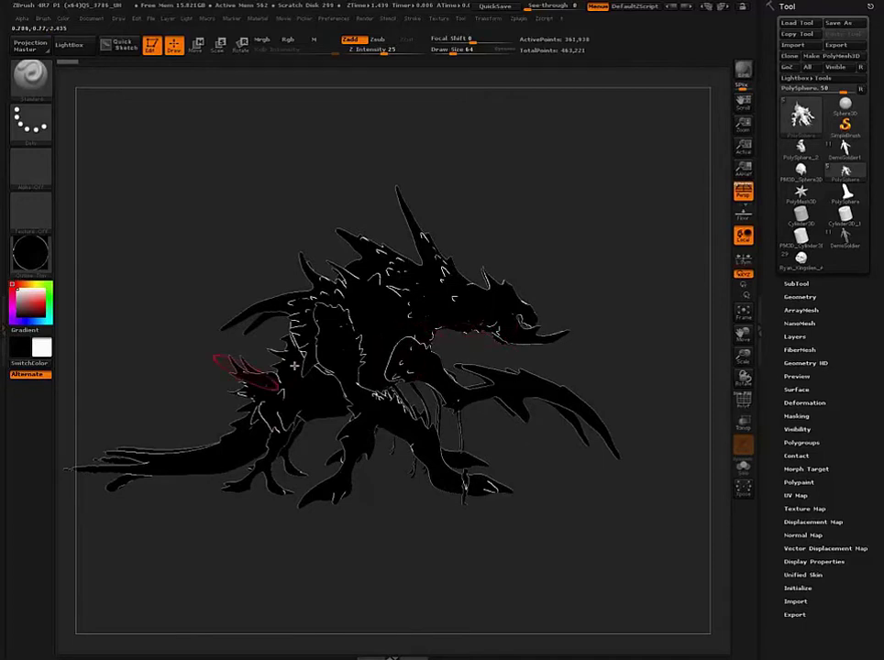
{"action": "mouse_move", "coordinate": [108, 434]}
{"action": "left_mouse_down", "text": "alt"}
{"action": "mouse_move", "coordinate": [155, 426]}
{"action": "mouse_move", "coordinate": [159, 439]}
{"action": "mouse_move", "coordinate": [199, 418]}
{"action": "mouse_move", "coordinate": [219, 394]}
{"action": "mouse_move", "coordinate": [245, 312]}
{"action": "mouse_move", "coordinate": [212, 367]}
{"action": "mouse_move", "coordinate": [234, 340]}
{"action": "mouse_move", "coordinate": [264, 369]}
{"action": "mouse_move", "coordinate": [242, 370]}
{"action": "left_mouse_up", "text": "alt"}
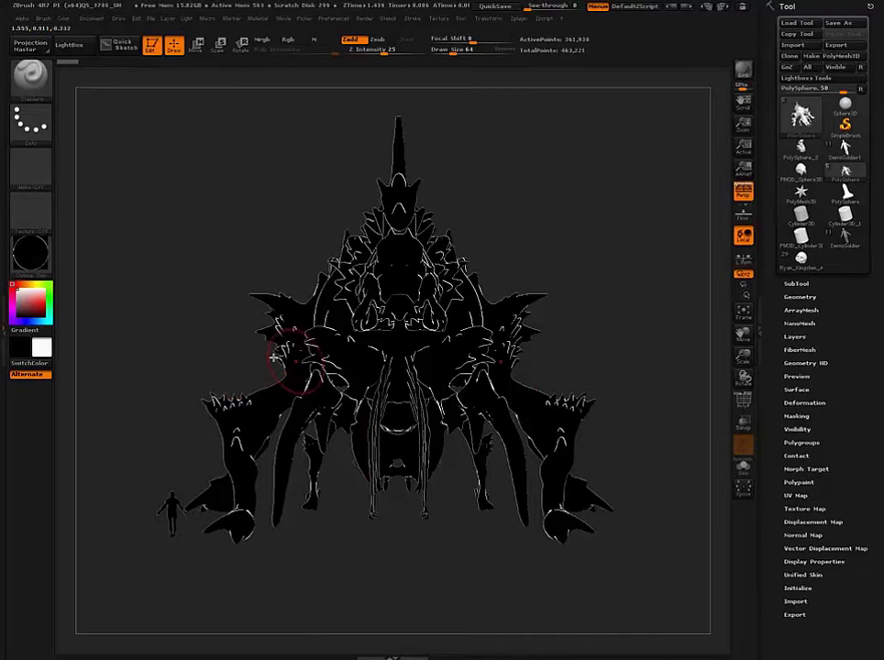
{"action": "left_click_drag", "start_coordinate": [197, 371], "coordinate": [313, 412]}
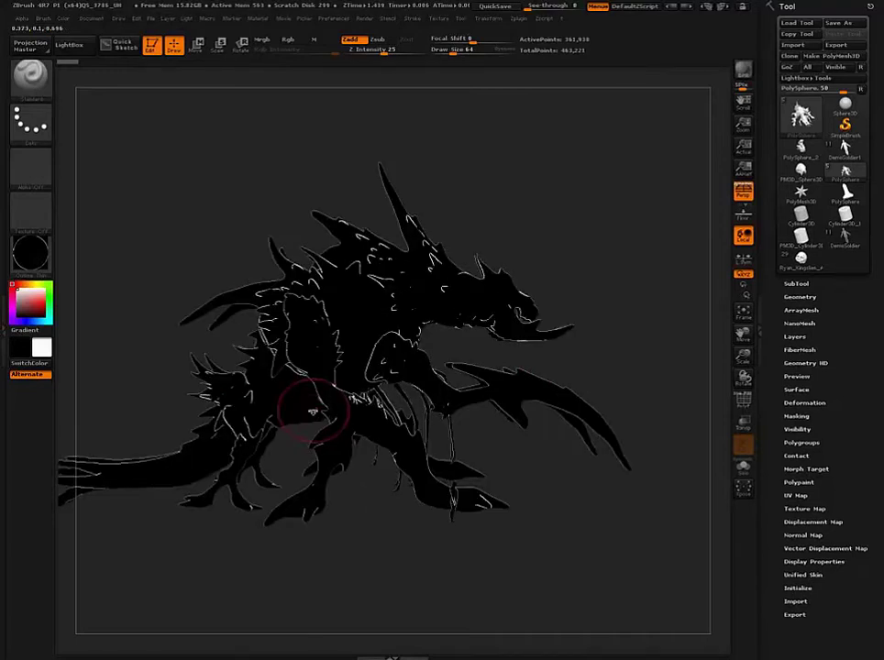
- Using the Move brush at draw size 115, pull the underside of the creature's neck downward to thicken its side silhouette
{"action": "key", "text": "b"}
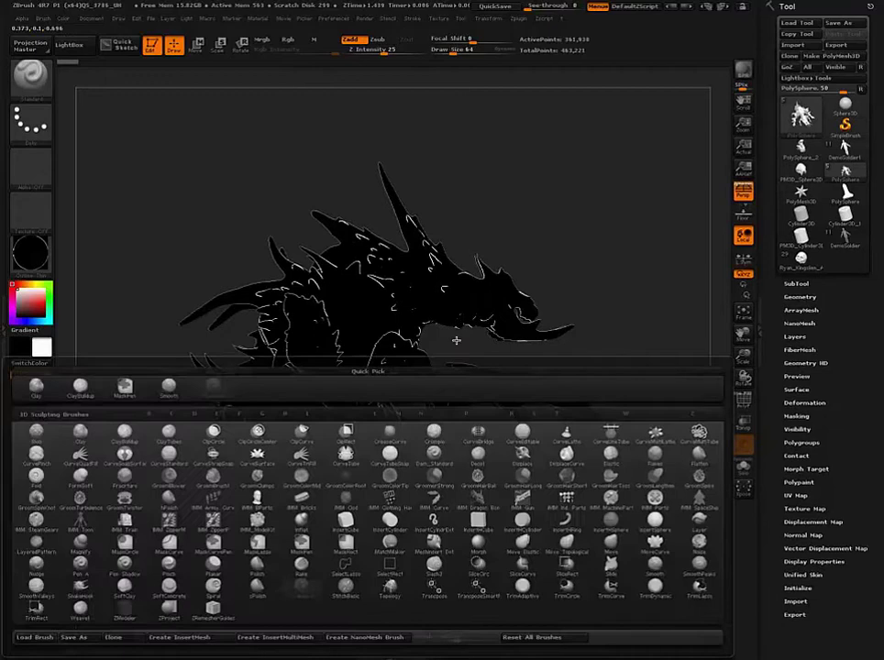
{"action": "key", "text": "m"}
{"action": "key", "text": "v"}
{"action": "key", "text": "s"}
{"action": "left_click_drag", "start_coordinate": [457, 341], "coordinate": [471, 345]}
{"action": "left_click_drag", "start_coordinate": [468, 348], "coordinate": [362, 350], "text": "alt"}
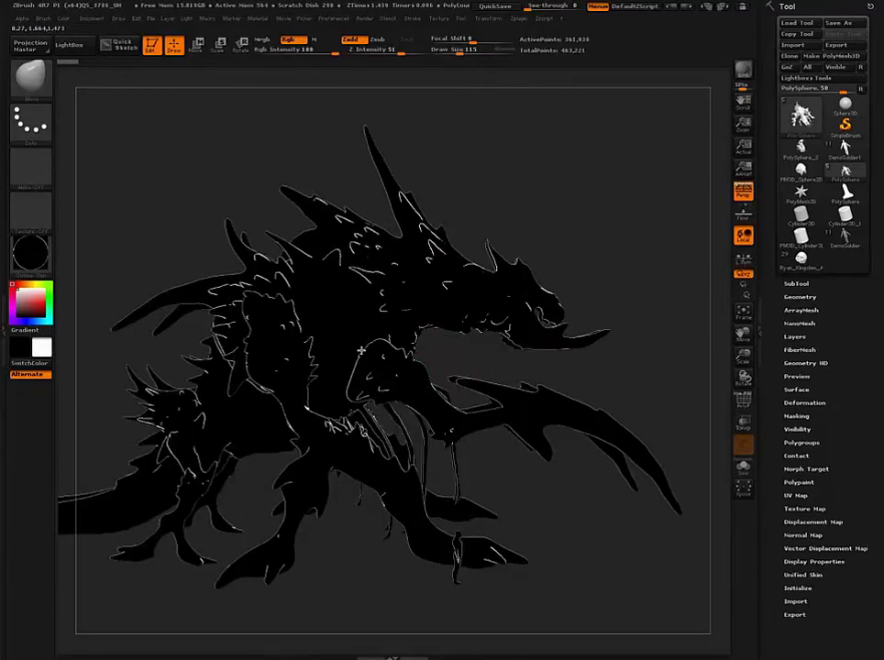
{"action": "right_click_drag", "start_coordinate": [361, 349], "coordinate": [395, 281], "text": "alt"}
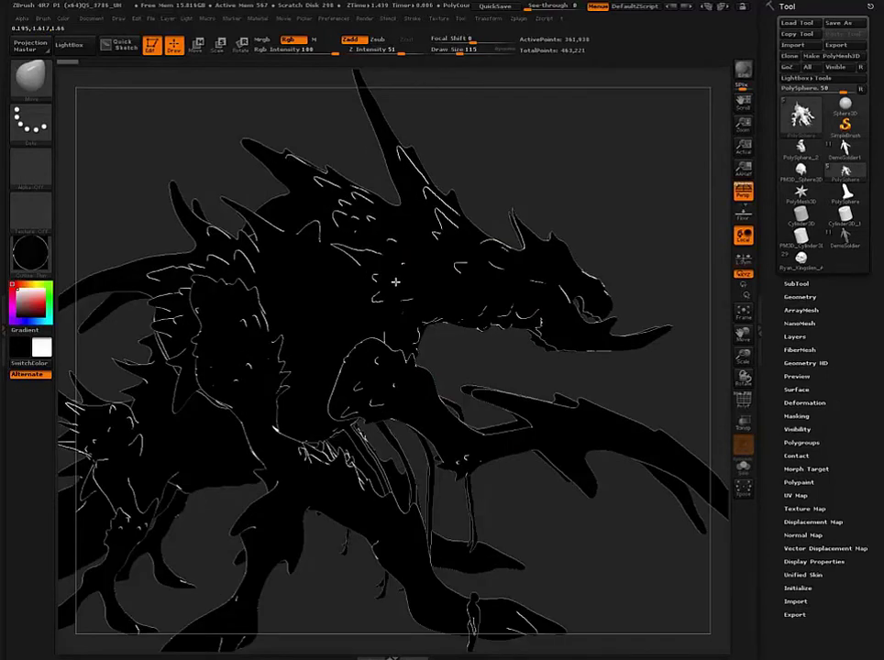
{"action": "right_click_drag", "start_coordinate": [395, 282], "coordinate": [474, 274]}
{"action": "left_click_drag", "start_coordinate": [473, 274], "coordinate": [479, 287]}
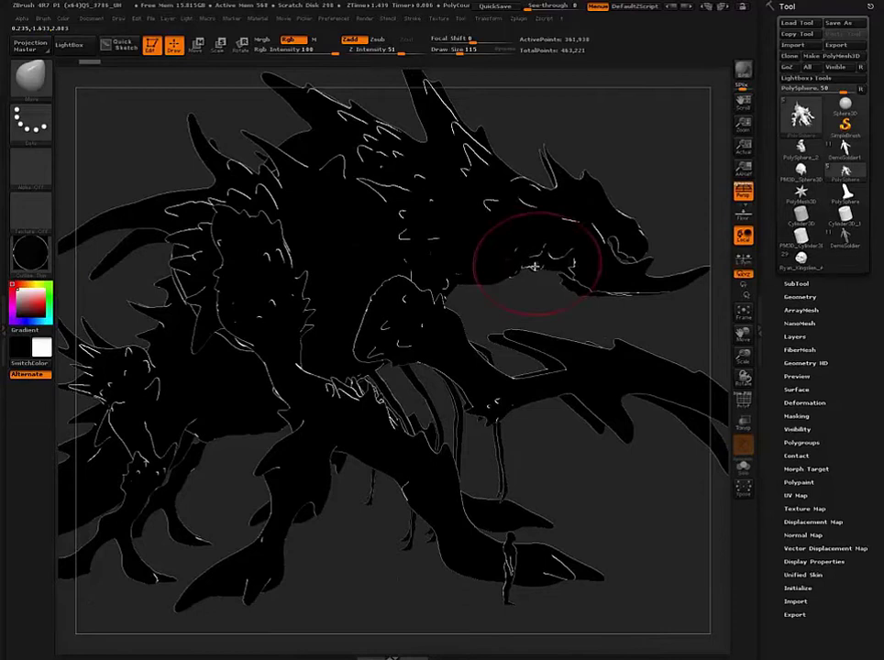
{"action": "left_click_drag", "start_coordinate": [533, 274], "coordinate": [551, 286]}
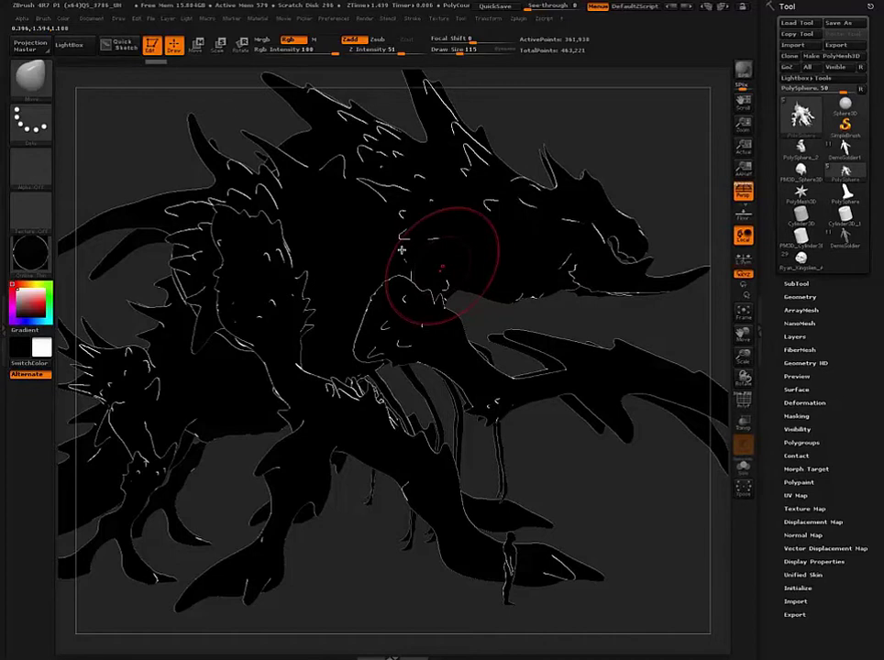
{"action": "right_click_drag", "start_coordinate": [398, 251], "coordinate": [388, 252], "text": "alt"}
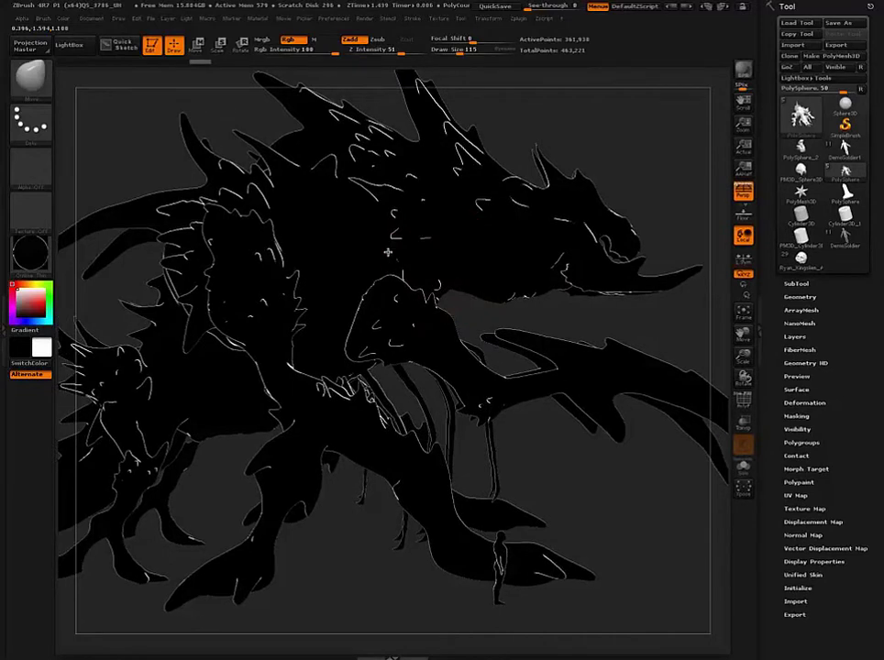
{"action": "left_click_drag", "start_coordinate": [388, 252], "coordinate": [283, 362], "text": "alt"}
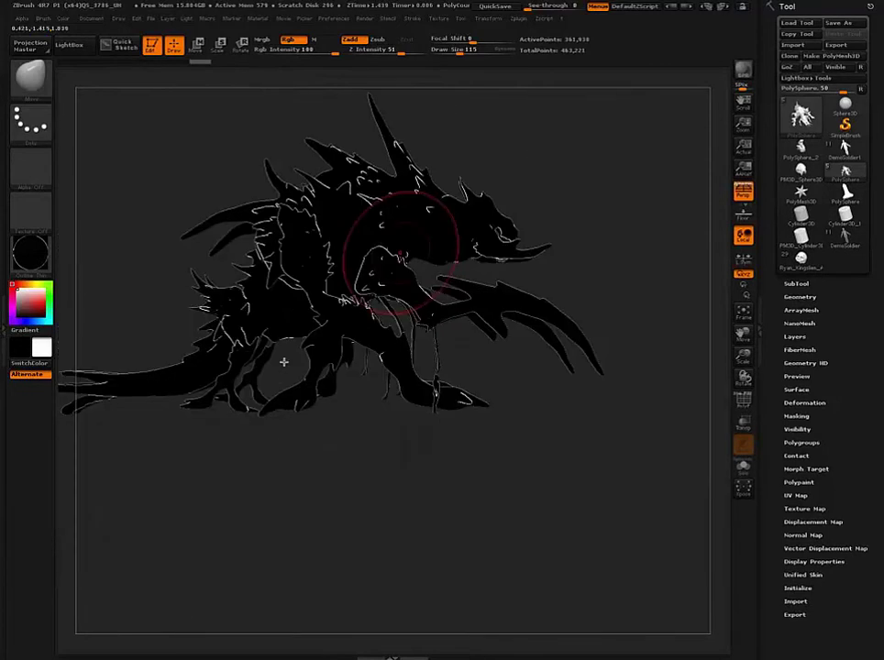
- Examine the creature's black silhouette from the side, the front and above, comparing its mass with the human scale figure
{"action": "right_click_drag", "start_coordinate": [284, 362], "coordinate": [302, 288], "text": "ctrl"}
{"action": "right_click_drag", "start_coordinate": [479, 298], "coordinate": [322, 299], "text": "alt"}
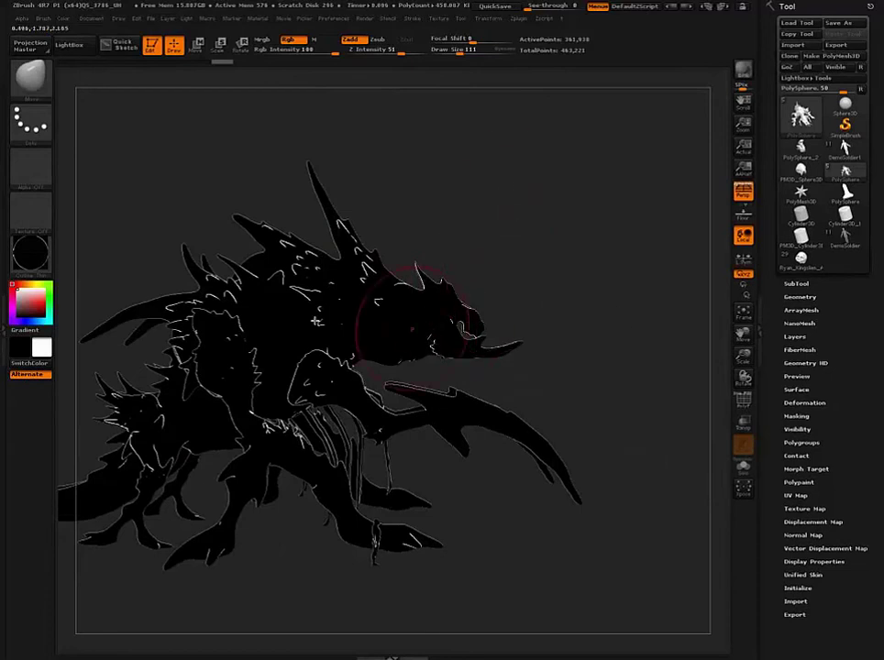
{"action": "right_click_drag", "start_coordinate": [379, 359], "coordinate": [517, 362], "text": "alt"}
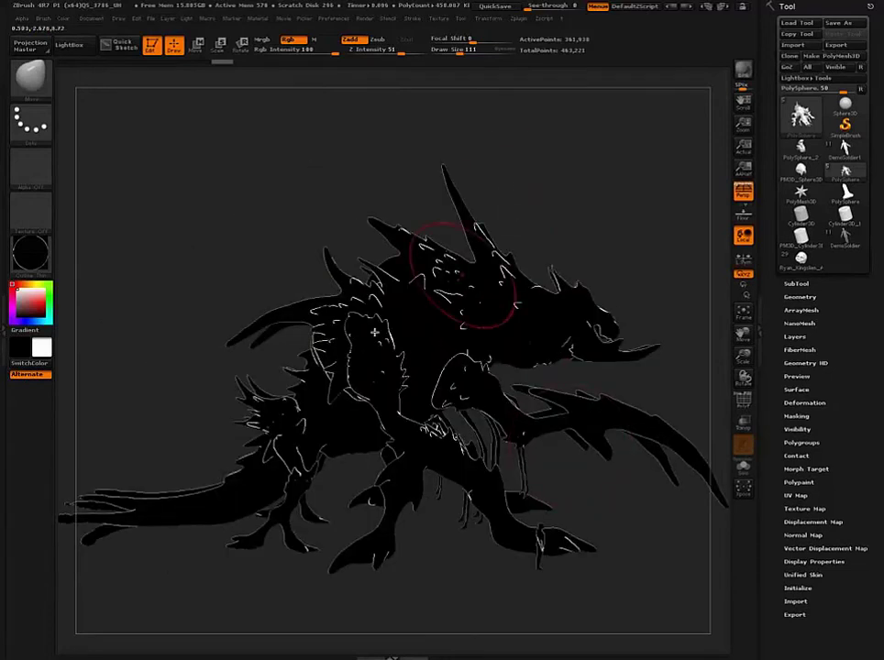
{"action": "right_click_drag", "start_coordinate": [516, 240], "coordinate": [431, 229], "text": "alt"}
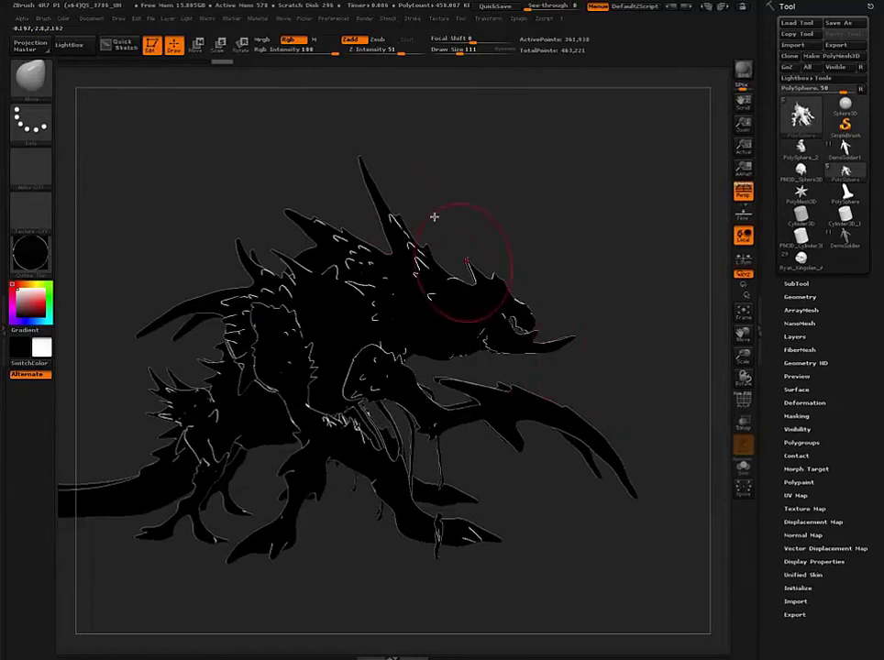
{"action": "left_click_drag", "start_coordinate": [524, 341], "coordinate": [293, 367]}
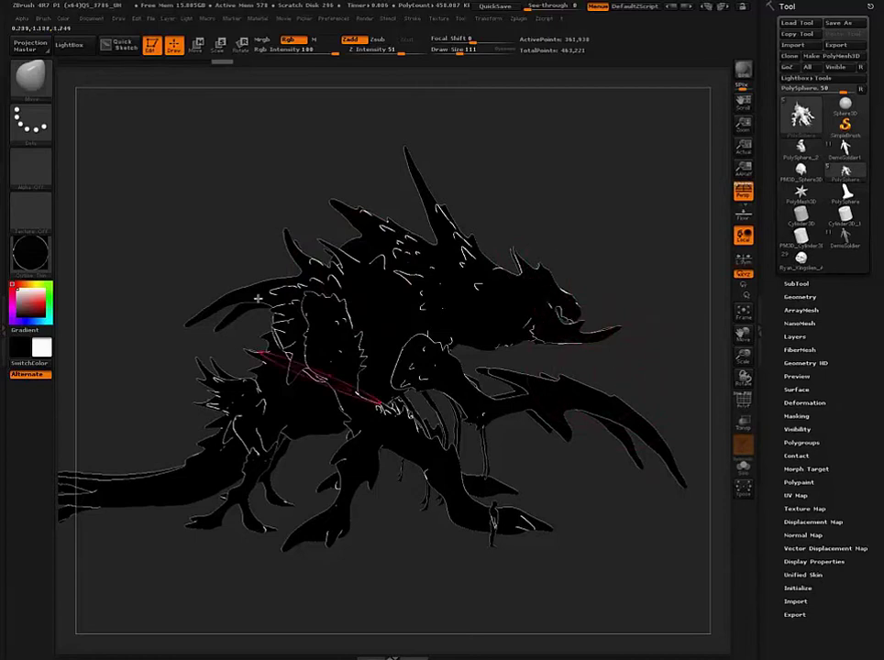
{"action": "mouse_move", "coordinate": [305, 414]}
{"action": "right_mouse_down", "text": "alt"}
{"action": "mouse_move", "coordinate": [301, 367]}
{"action": "mouse_move", "coordinate": [321, 360]}
{"action": "right_mouse_up", "text": "alt"}
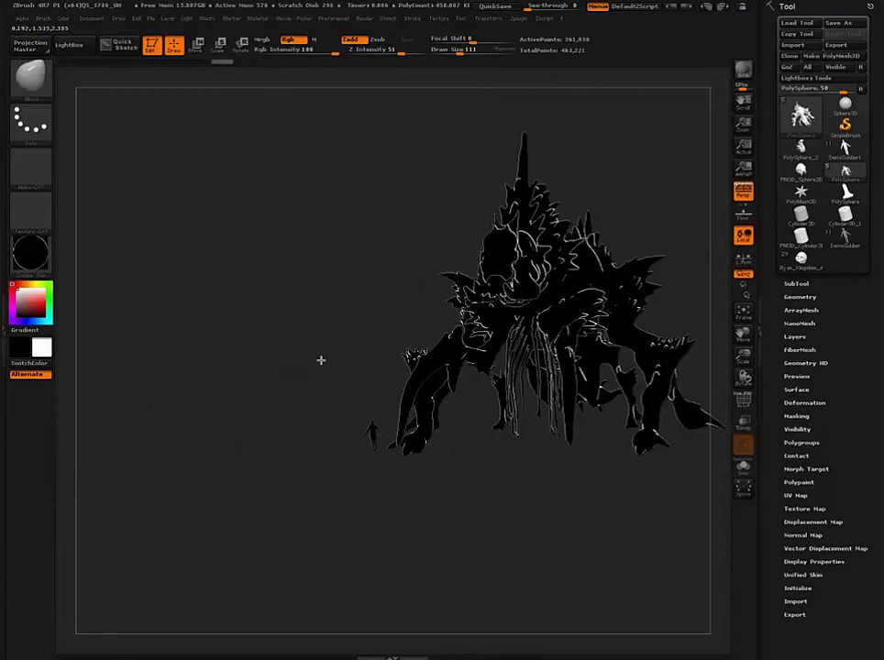
{"action": "mouse_move", "coordinate": [321, 360]}
{"action": "right_mouse_down"}
{"action": "mouse_move", "coordinate": [306, 386]}
{"action": "mouse_move", "coordinate": [345, 366]}
{"action": "mouse_move", "coordinate": [181, 391]}
{"action": "right_mouse_up"}
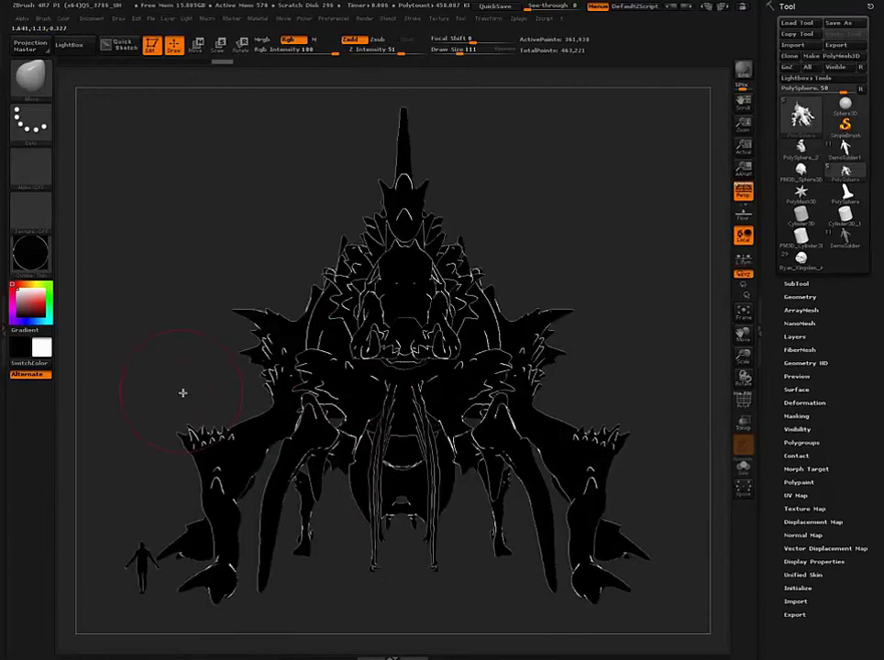
{"action": "mouse_move", "coordinate": [338, 396]}
{"action": "right_mouse_down"}
{"action": "mouse_move", "coordinate": [322, 423]}
{"action": "mouse_move", "coordinate": [246, 321]}
{"action": "mouse_move", "coordinate": [317, 307]}
{"action": "right_mouse_up"}
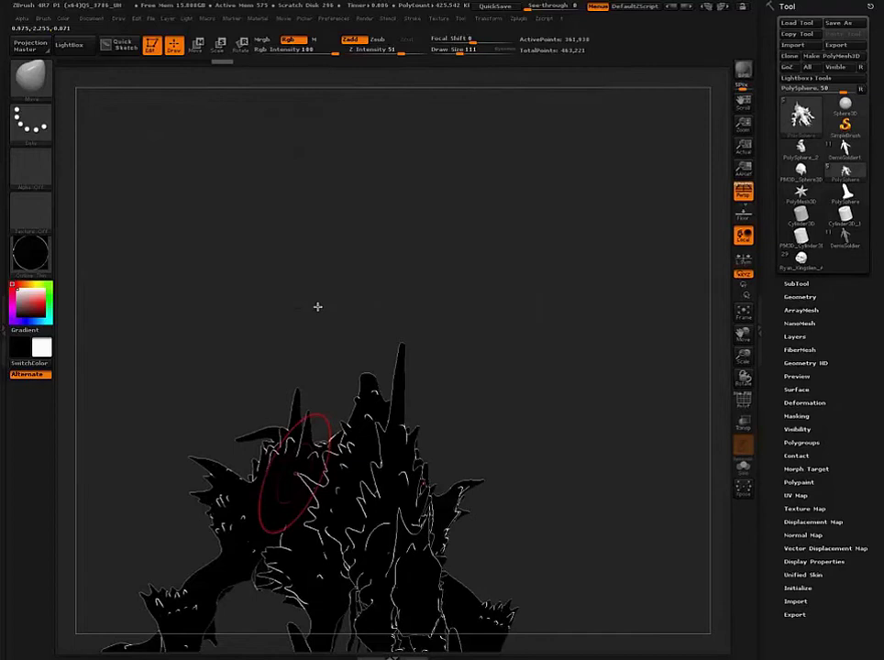
{"action": "right_click_drag", "start_coordinate": [318, 306], "coordinate": [323, 409]}
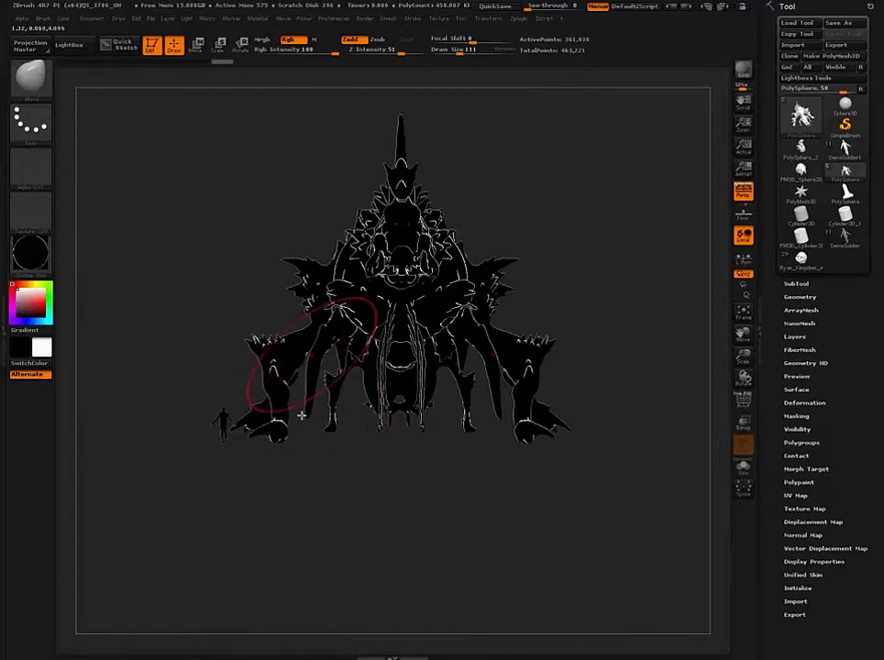
{"action": "mouse_move", "coordinate": [302, 416]}
{"action": "right_mouse_down", "text": "ctrl"}
{"action": "mouse_move", "coordinate": [325, 378]}
{"action": "mouse_move", "coordinate": [314, 425]}
{"action": "right_mouse_up", "text": "ctrl"}
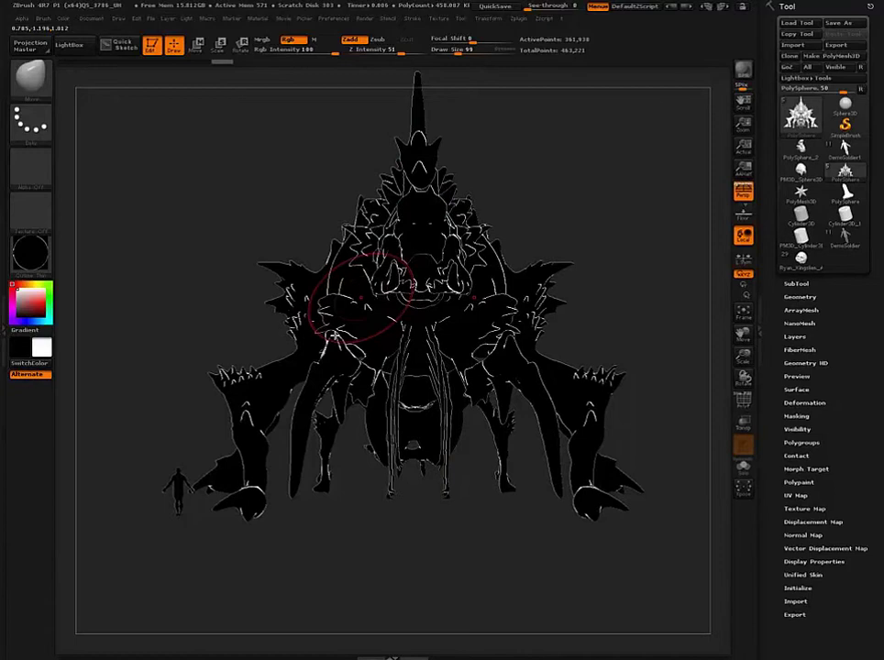
{"action": "right_click_drag", "start_coordinate": [369, 337], "coordinate": [366, 345]}
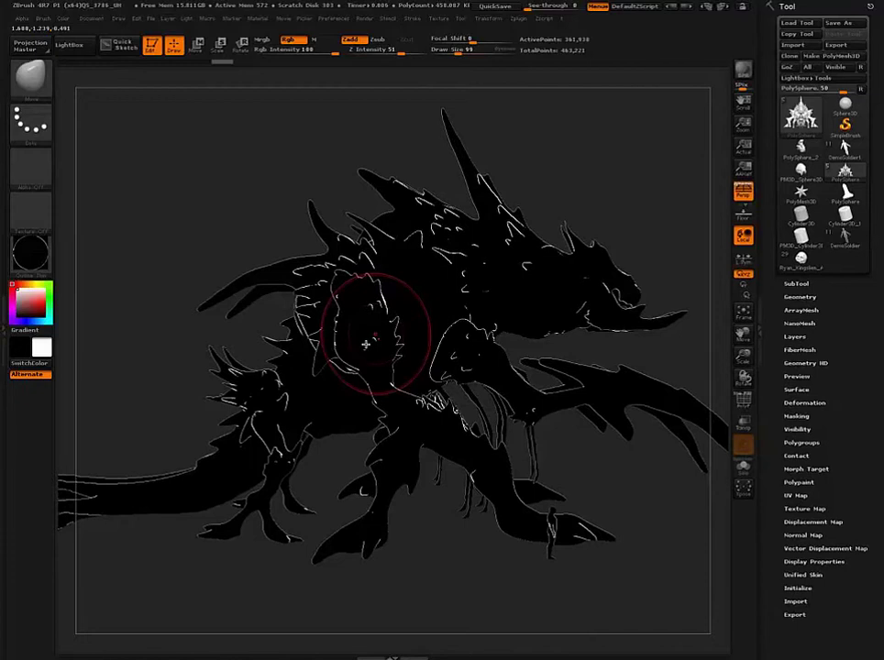
{"action": "right_click_drag", "start_coordinate": [365, 343], "coordinate": [629, 259]}
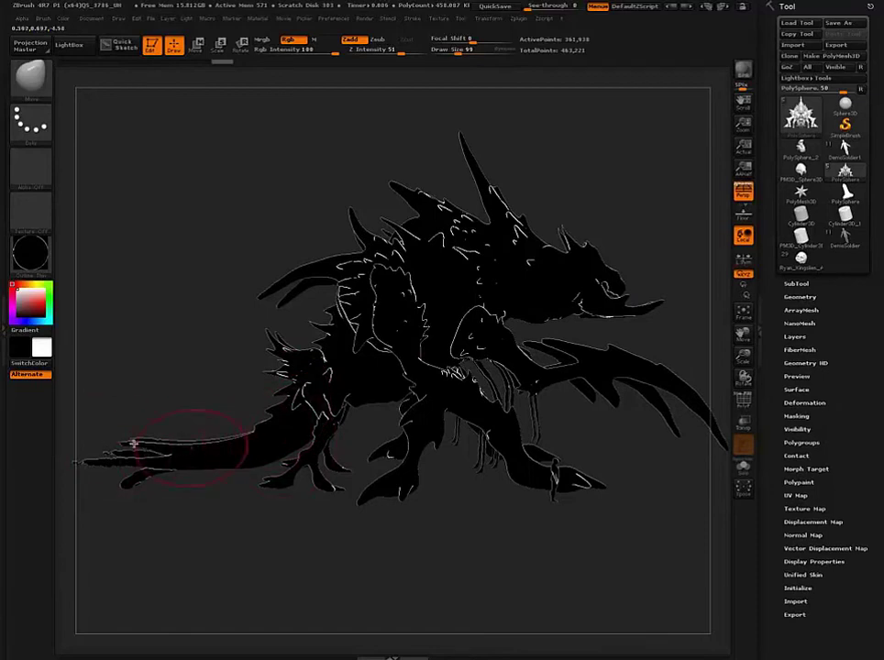
- Inspect the silhouette in three-quarter view, then up close around the human figure, the legs and the underside
{"action": "mouse_move", "coordinate": [157, 467]}
{"action": "left_mouse_down"}
{"action": "mouse_move", "coordinate": [168, 552]}
{"action": "mouse_move", "coordinate": [213, 420]}
{"action": "mouse_move", "coordinate": [246, 414]}
{"action": "mouse_move", "coordinate": [228, 405]}
{"action": "mouse_move", "coordinate": [240, 356]}
{"action": "mouse_move", "coordinate": [209, 307]}
{"action": "mouse_move", "coordinate": [381, 502]}
{"action": "left_mouse_up"}
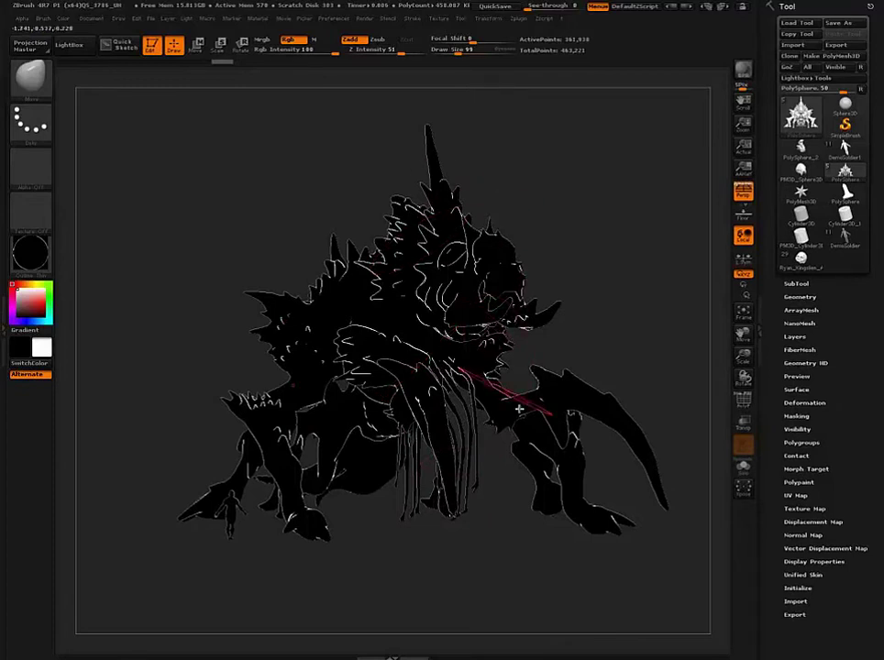
{"action": "mouse_move", "coordinate": [605, 402]}
{"action": "left_mouse_down"}
{"action": "mouse_move", "coordinate": [637, 444]}
{"action": "mouse_move", "coordinate": [661, 504]}
{"action": "mouse_move", "coordinate": [584, 391]}
{"action": "mouse_move", "coordinate": [524, 413]}
{"action": "mouse_move", "coordinate": [544, 399]}
{"action": "left_mouse_up"}
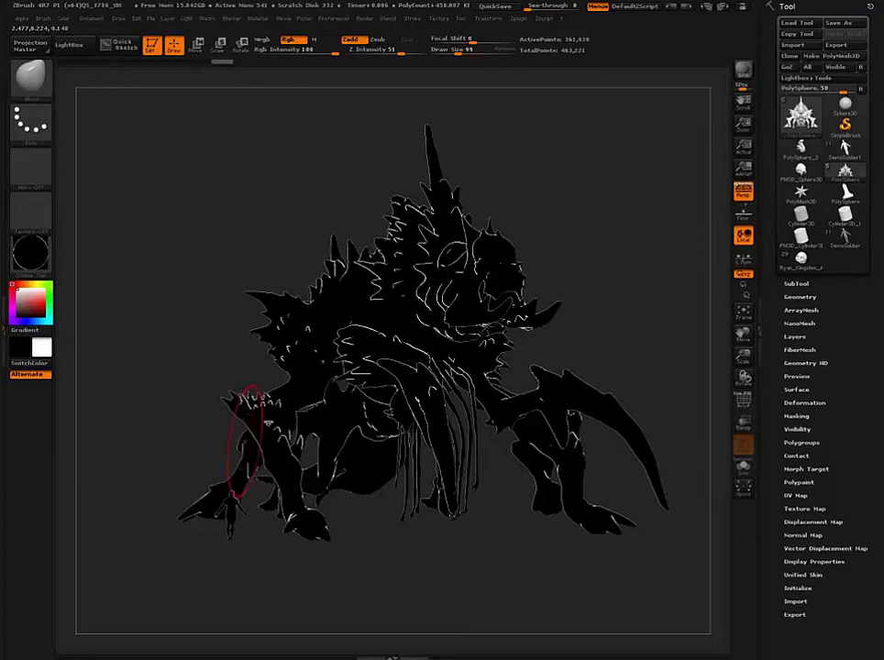
{"action": "left_click_drag", "start_coordinate": [303, 552], "coordinate": [316, 474], "text": "alt"}
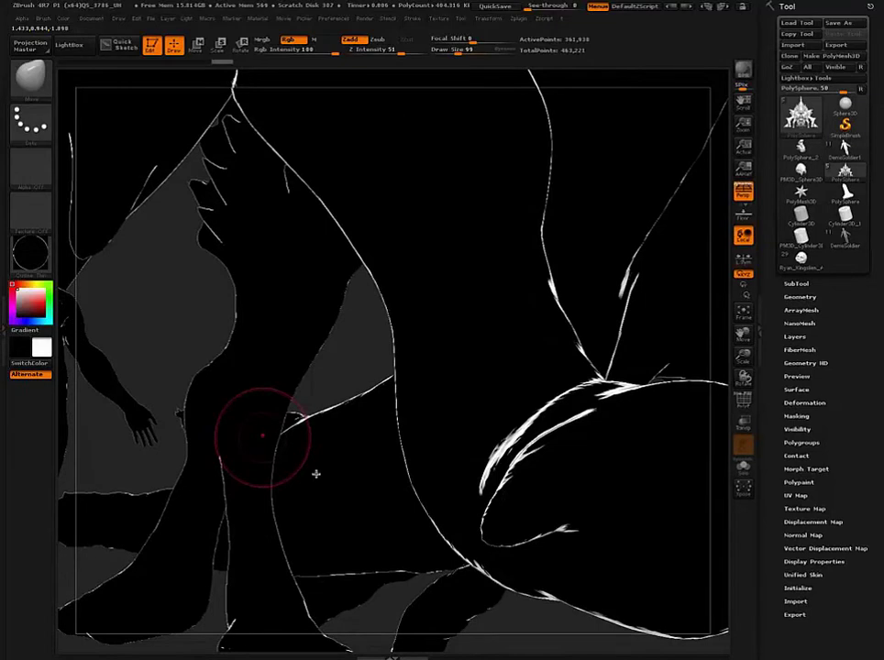
{"action": "left_click_drag", "start_coordinate": [316, 474], "coordinate": [327, 453]}
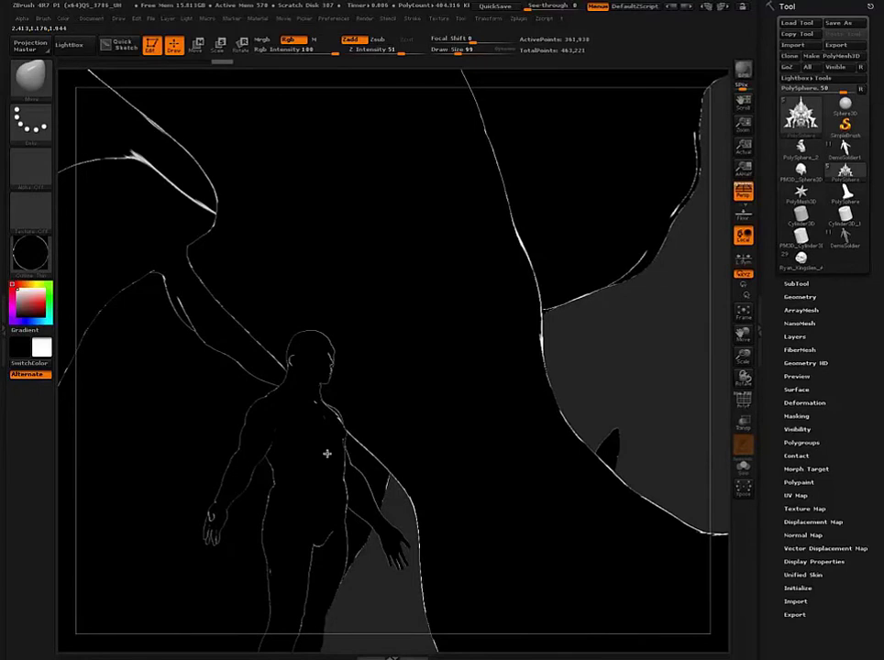
{"action": "left_click_drag", "start_coordinate": [326, 453], "coordinate": [398, 334]}
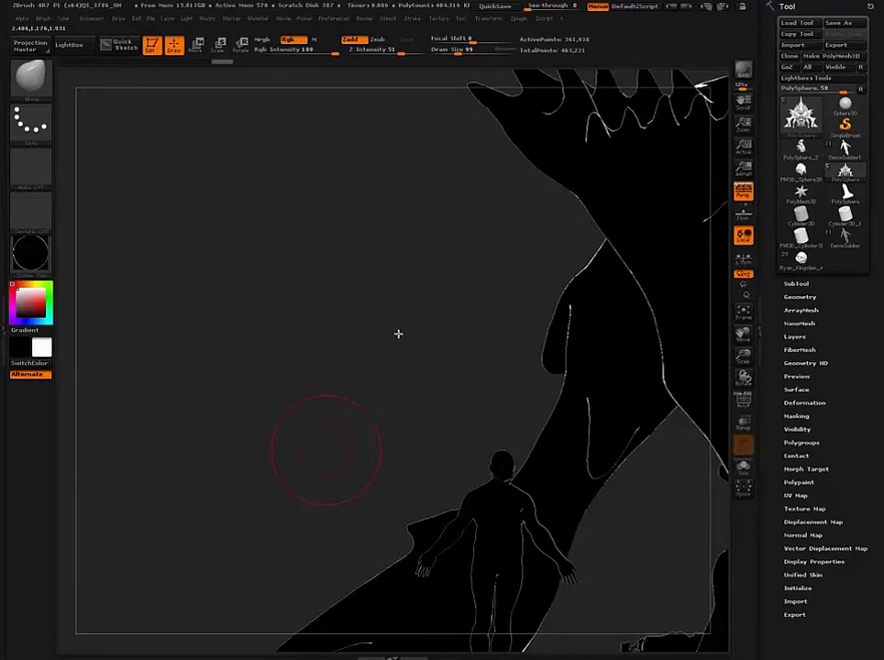
{"action": "left_click_drag", "start_coordinate": [398, 334], "coordinate": [217, 574]}
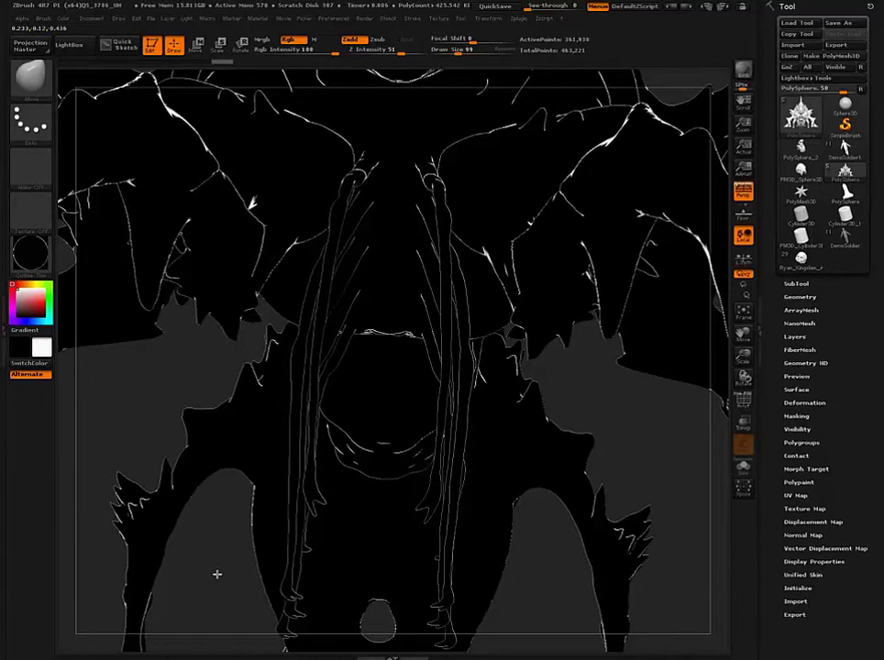
{"action": "left_click_drag", "start_coordinate": [217, 574], "coordinate": [248, 415]}
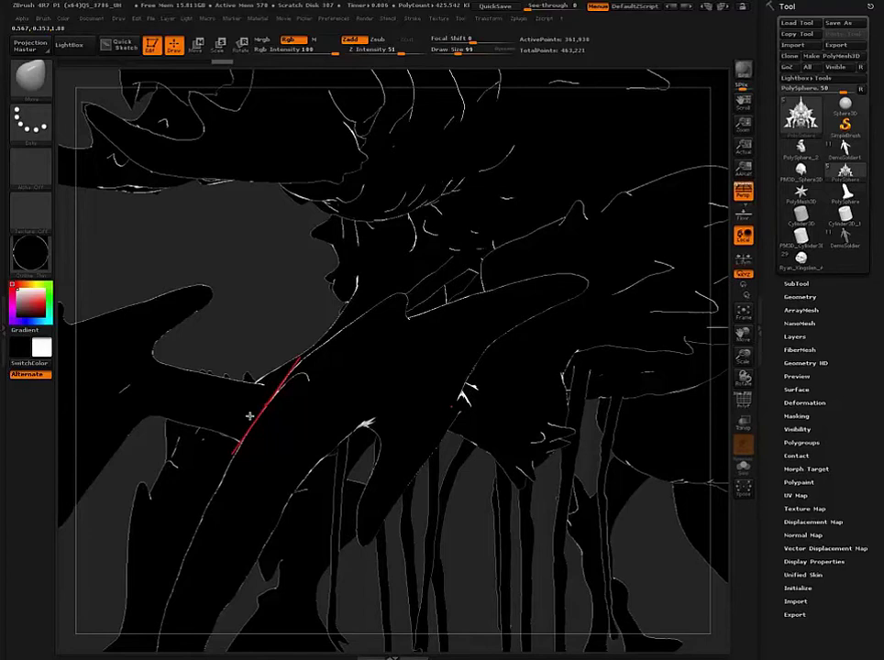
{"action": "left_click_drag", "start_coordinate": [250, 416], "coordinate": [101, 402]}
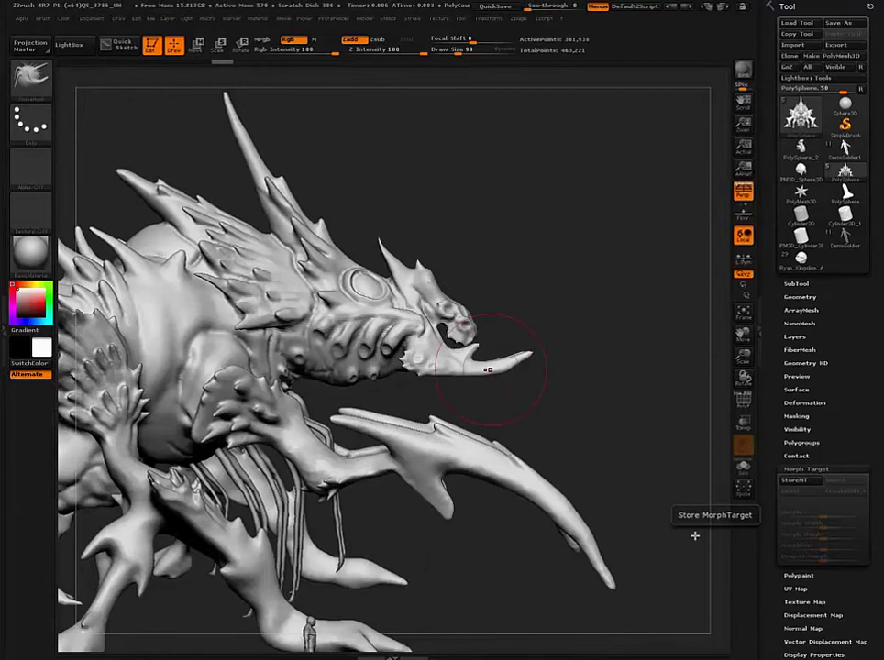
- Store a morph target, and with the SnakeHook brush at draw size 115 pull the lower-jaw tusks out into long upward curves
{"action": "left_click", "coordinate": [794, 480]}
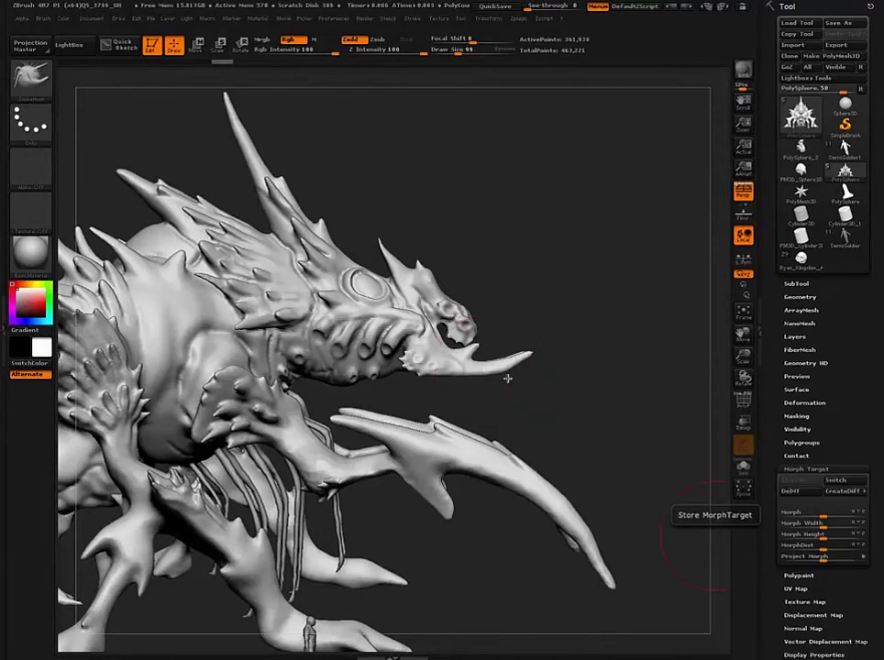
{"action": "left_click_drag", "start_coordinate": [537, 341], "coordinate": [516, 365], "text": "alt"}
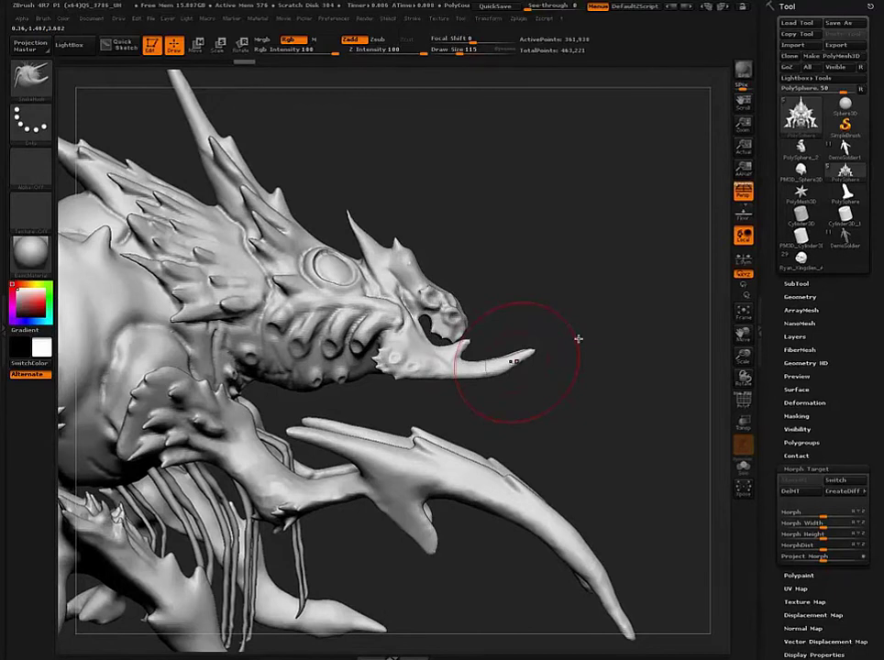
{"action": "mouse_move", "coordinate": [530, 354]}
{"action": "left_mouse_down"}
{"action": "mouse_move", "coordinate": [650, 293]}
{"action": "mouse_move", "coordinate": [605, 317]}
{"action": "mouse_move", "coordinate": [627, 293]}
{"action": "left_mouse_up"}
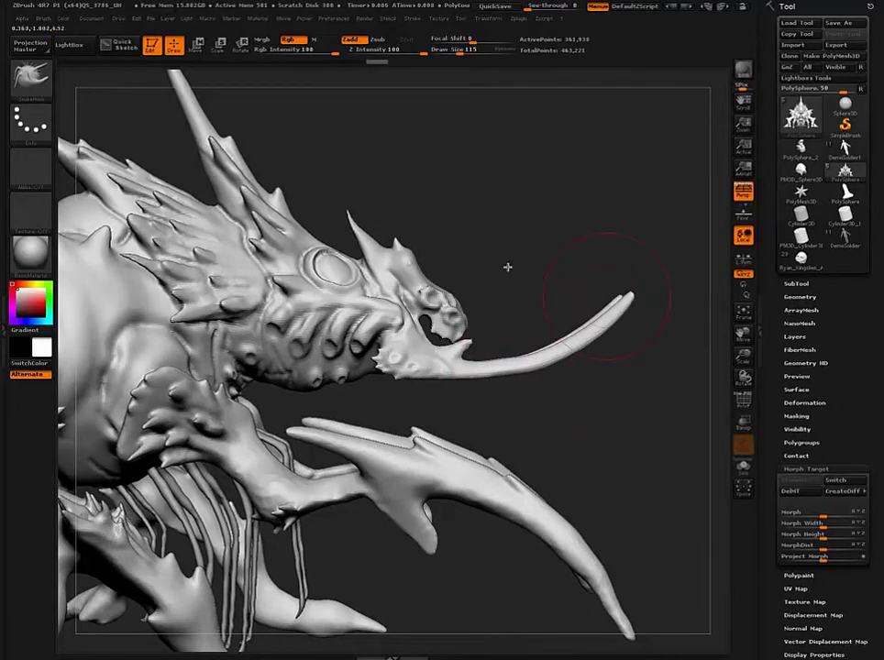
- Even out the stretched tusks' curve with SnakeHook at draw size 119, and smooth their tips into a finer point
{"action": "mouse_move", "coordinate": [507, 267]}
{"action": "left_mouse_down"}
{"action": "mouse_move", "coordinate": [568, 231]}
{"action": "mouse_move", "coordinate": [434, 265]}
{"action": "mouse_move", "coordinate": [432, 243]}
{"action": "mouse_move", "coordinate": [411, 246]}
{"action": "mouse_move", "coordinate": [404, 284]}
{"action": "mouse_move", "coordinate": [425, 252]}
{"action": "left_mouse_up"}
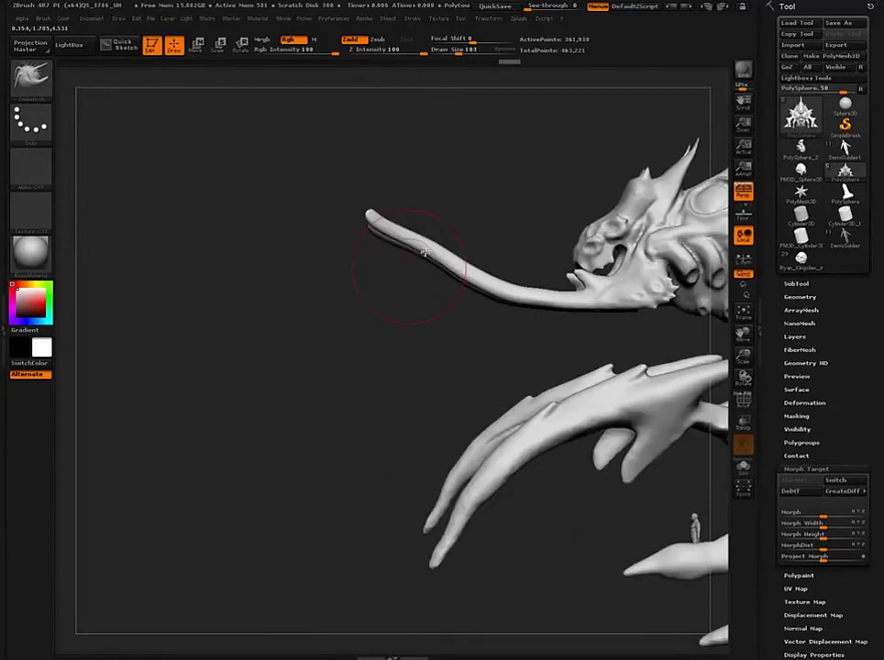
{"action": "key", "text": "]"}
{"action": "left_click_drag", "start_coordinate": [494, 282], "coordinate": [418, 249]}
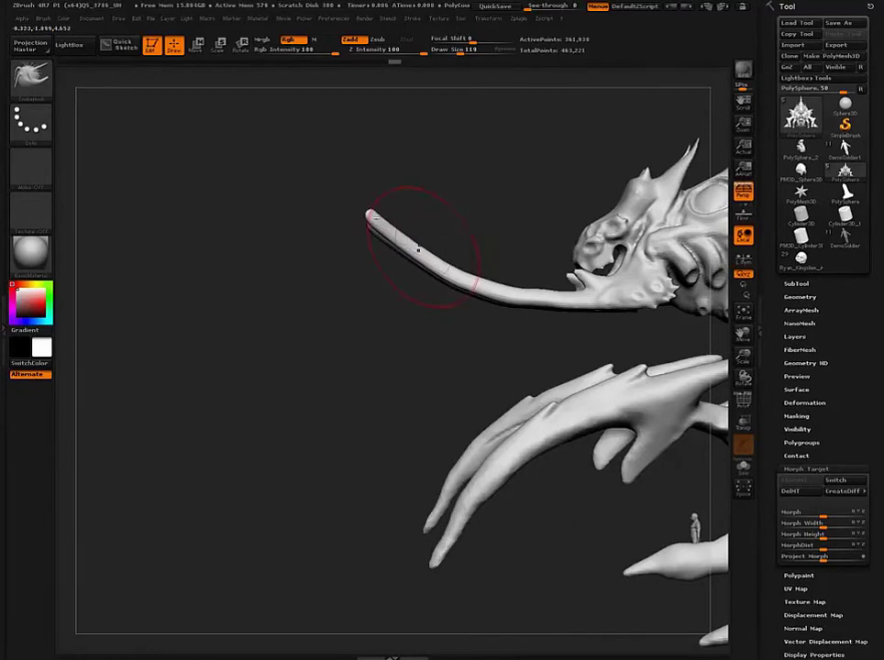
{"action": "left_click_drag", "start_coordinate": [373, 219], "coordinate": [335, 226], "text": "shift"}
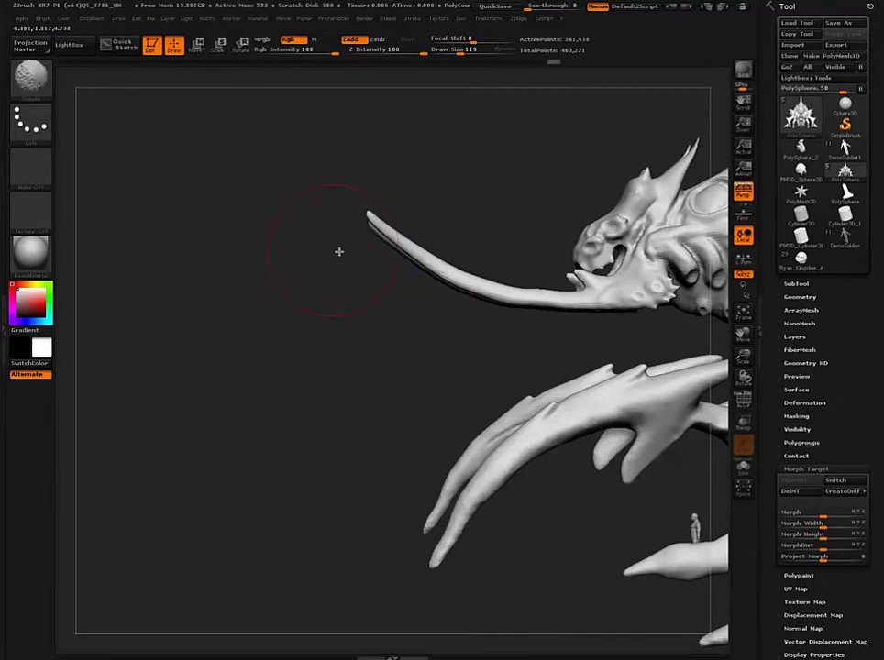
{"action": "left_click_drag", "start_coordinate": [339, 251], "coordinate": [313, 269]}
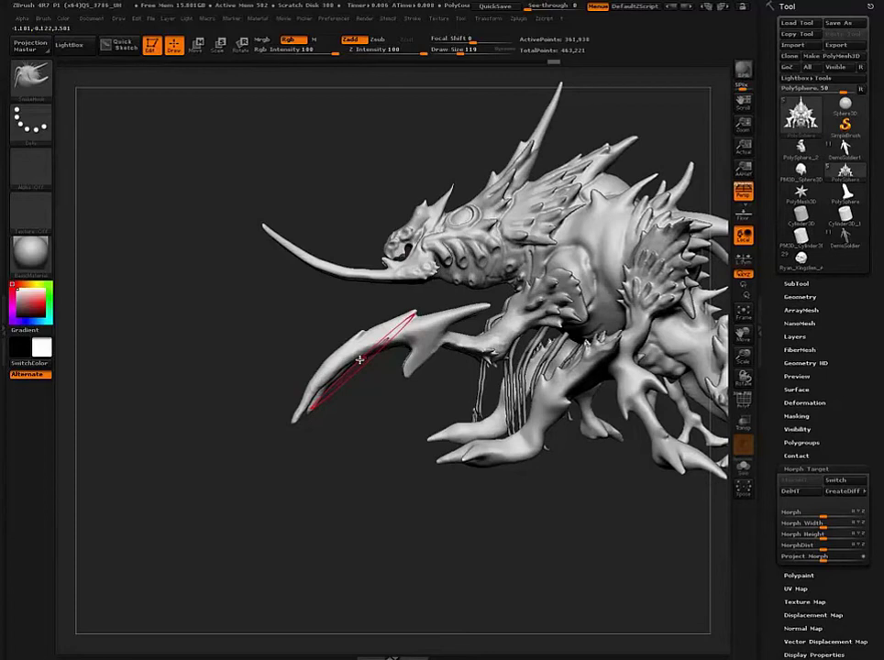
- Using the MaskLasso brush, mask the front blade claws, invert the mask so only they stay editable, and soften its edge
{"action": "mouse_move", "coordinate": [388, 365]}
{"action": "left_mouse_down"}
{"action": "mouse_move", "coordinate": [380, 405]}
{"action": "mouse_move", "coordinate": [448, 447]}
{"action": "left_mouse_up"}
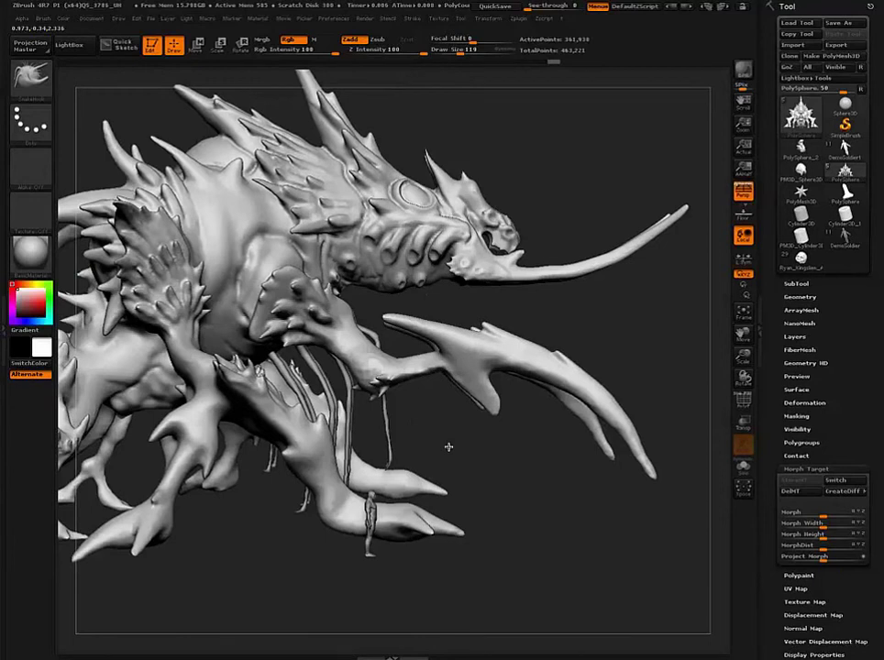
{"action": "left_click_drag", "start_coordinate": [448, 446], "coordinate": [455, 449], "text": "alt"}
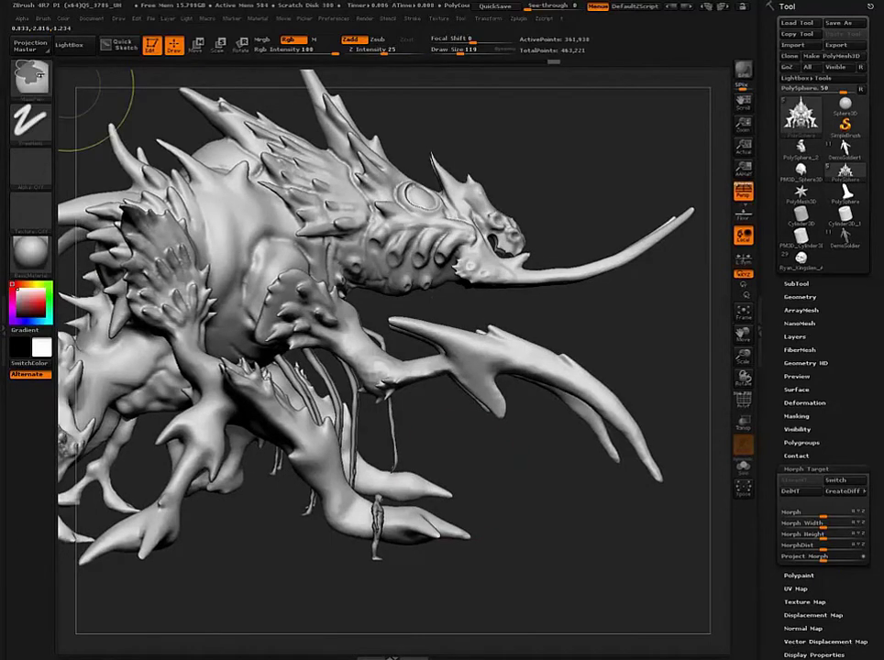
{"action": "left_click", "coordinate": [39, 76], "text": "ctrl"}
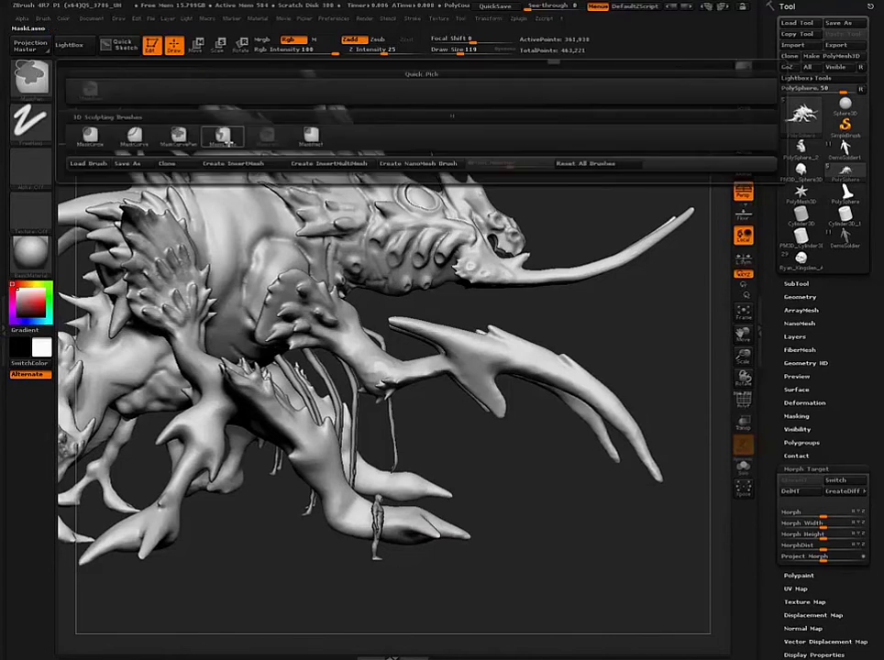
{"action": "left_click", "coordinate": [226, 141], "text": "ctrl"}
{"action": "left_click_drag", "start_coordinate": [264, 176], "coordinate": [266, 174], "text": "ctrl"}
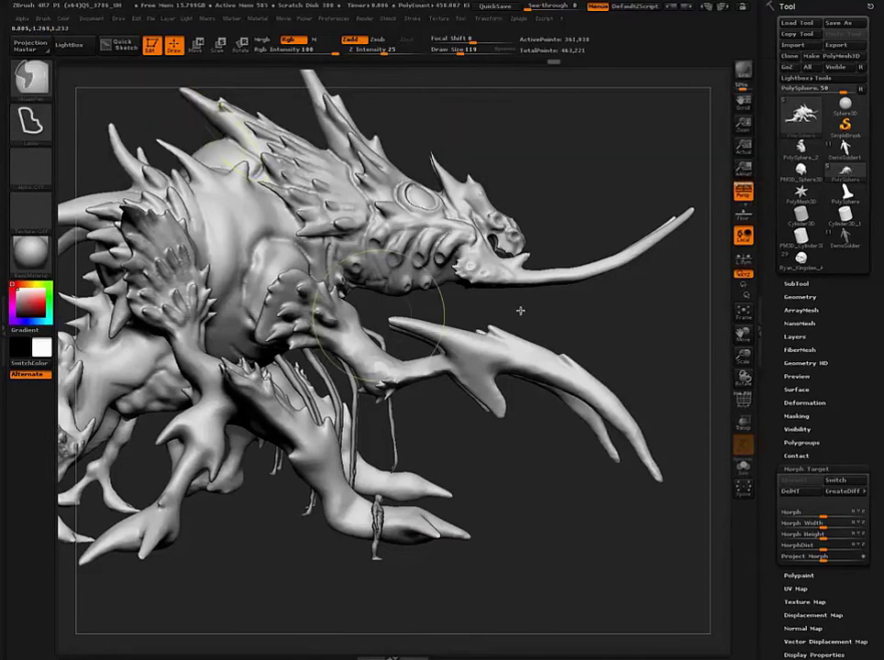
{"action": "left_click_drag", "start_coordinate": [521, 311], "coordinate": [469, 428], "text": "ctrl"}
{"action": "left_click", "coordinate": [467, 426], "text": "ctrl"}
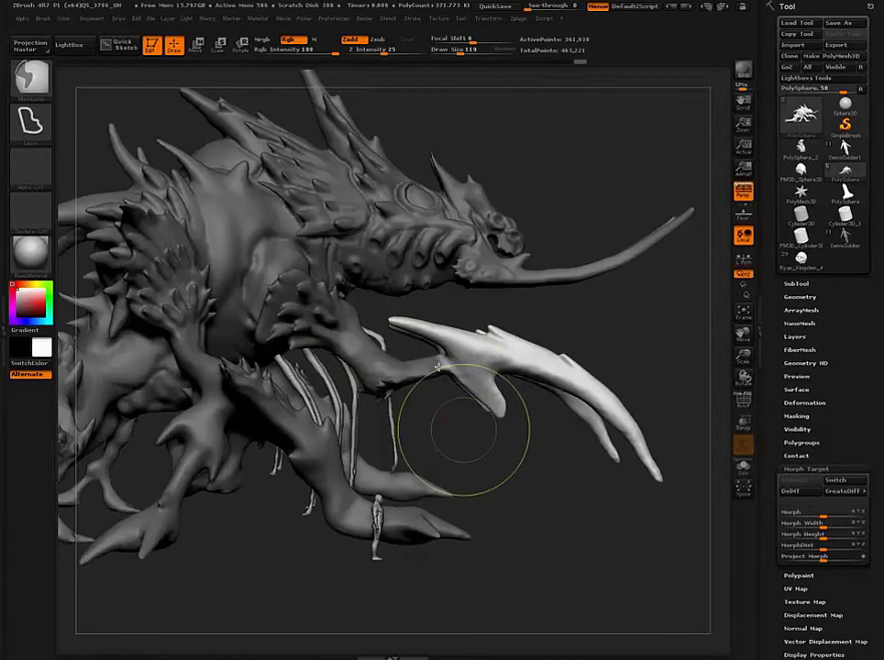
{"action": "left_click", "coordinate": [439, 368], "text": "ctrl"}
{"action": "left_click", "coordinate": [440, 368], "text": "ctrl"}
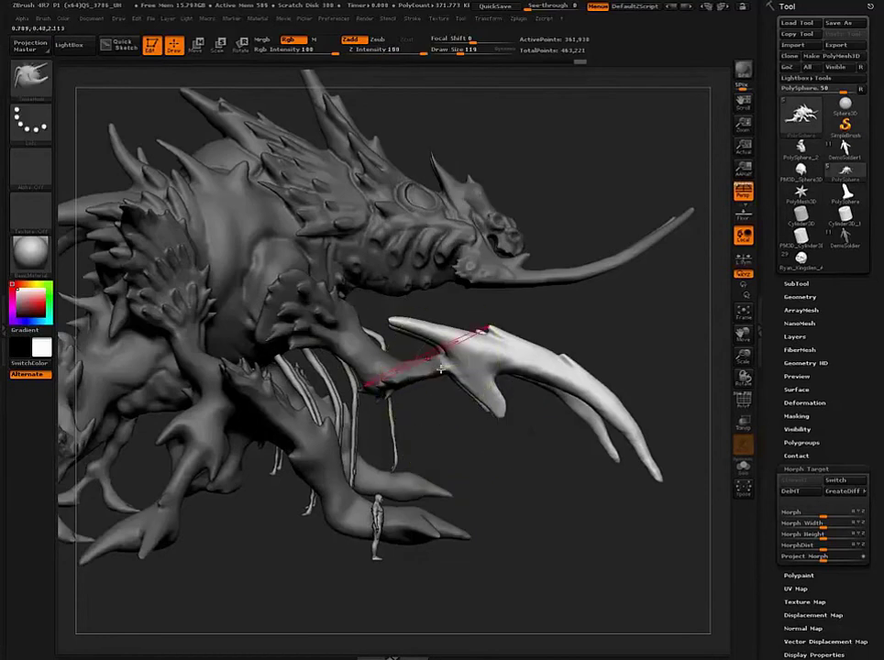
- Place a Transpose Rotate line from the wrist along the blade claw, and spin both blades so their tips turn inward
{"action": "key", "text": "r"}
{"action": "left_click_drag", "start_coordinate": [385, 369], "coordinate": [616, 333]}
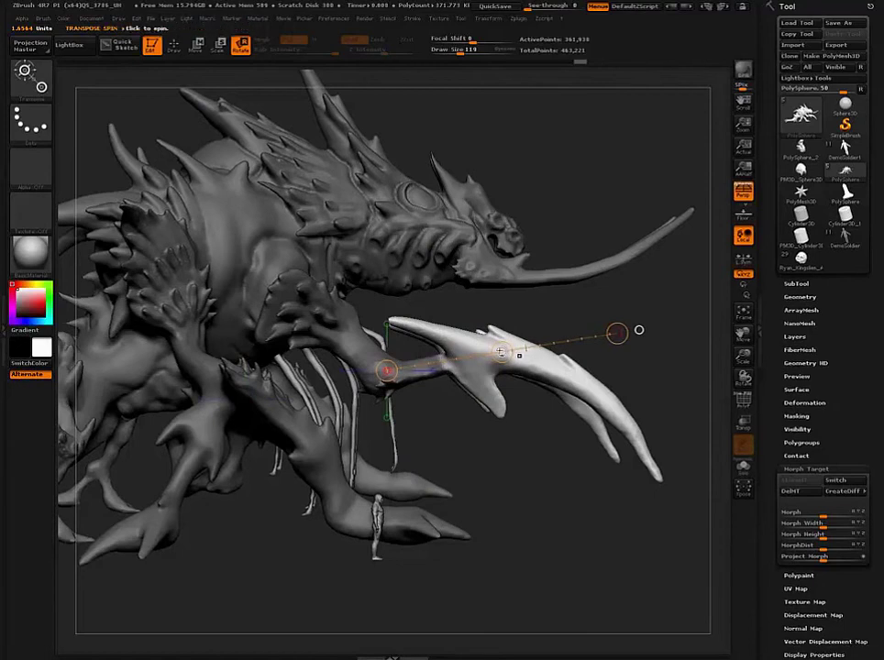
{"action": "left_click_drag", "start_coordinate": [504, 353], "coordinate": [638, 323]}
{"action": "left_click_drag", "start_coordinate": [469, 166], "coordinate": [179, 198]}
{"action": "right_click_drag", "start_coordinate": [364, 365], "coordinate": [364, 389], "text": "shift"}
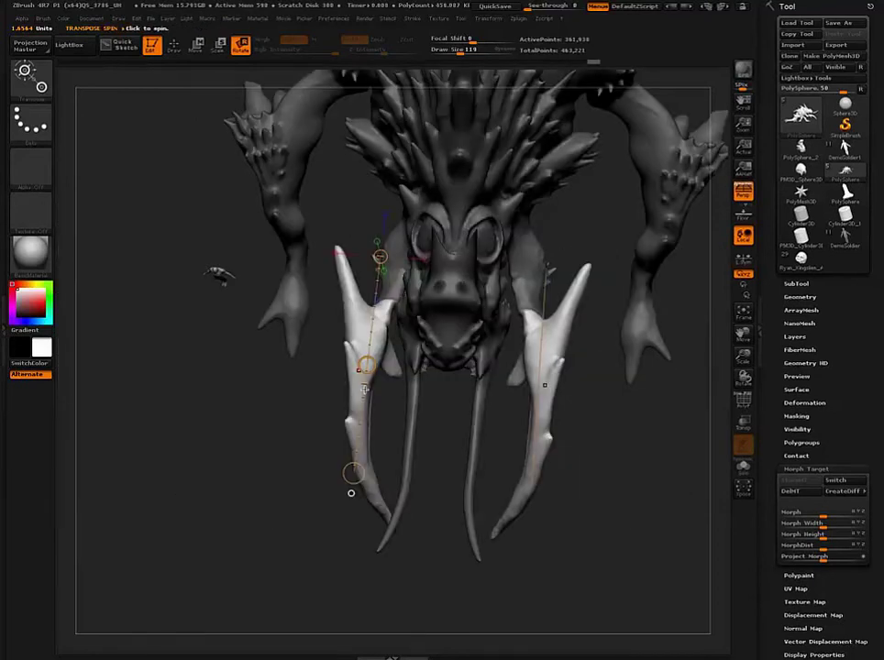
{"action": "left_click_drag", "start_coordinate": [364, 389], "coordinate": [364, 404]}
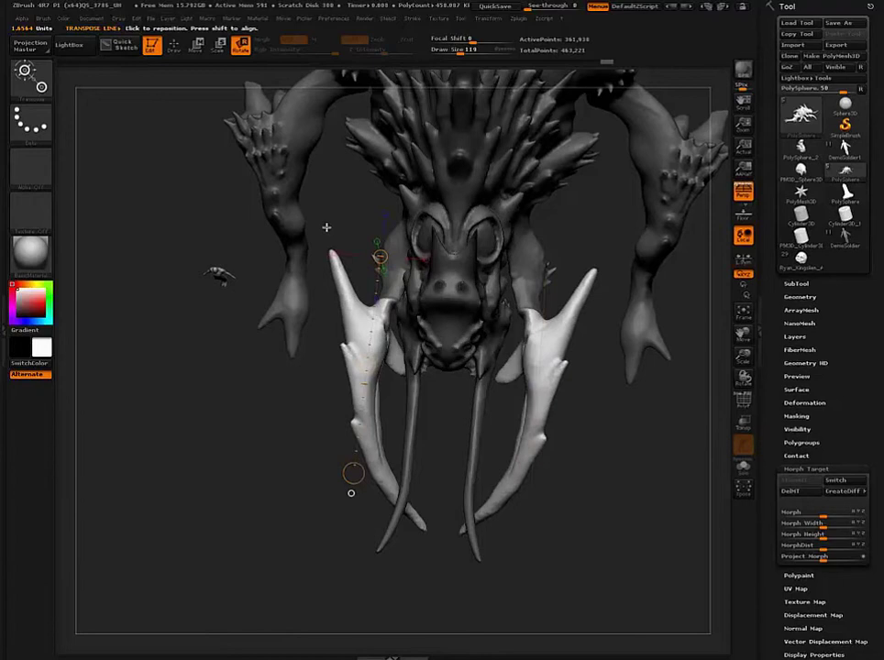
- With the SnakeHook brush at a draw size of about 30, pull a row of sharp spikes from the blade claws' inner edges
{"action": "left_click_drag", "start_coordinate": [325, 228], "coordinate": [300, 258]}
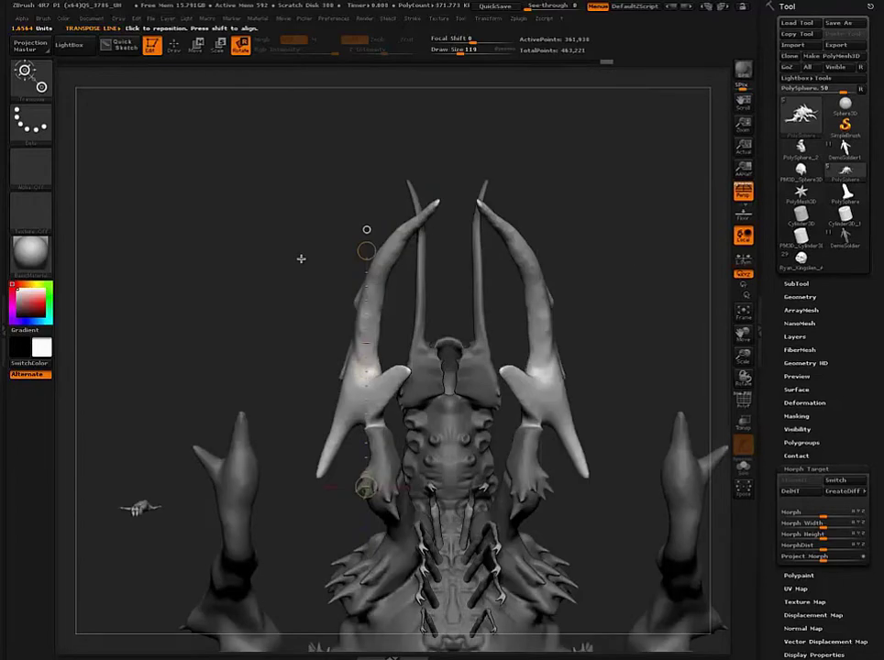
{"action": "key", "text": "q"}
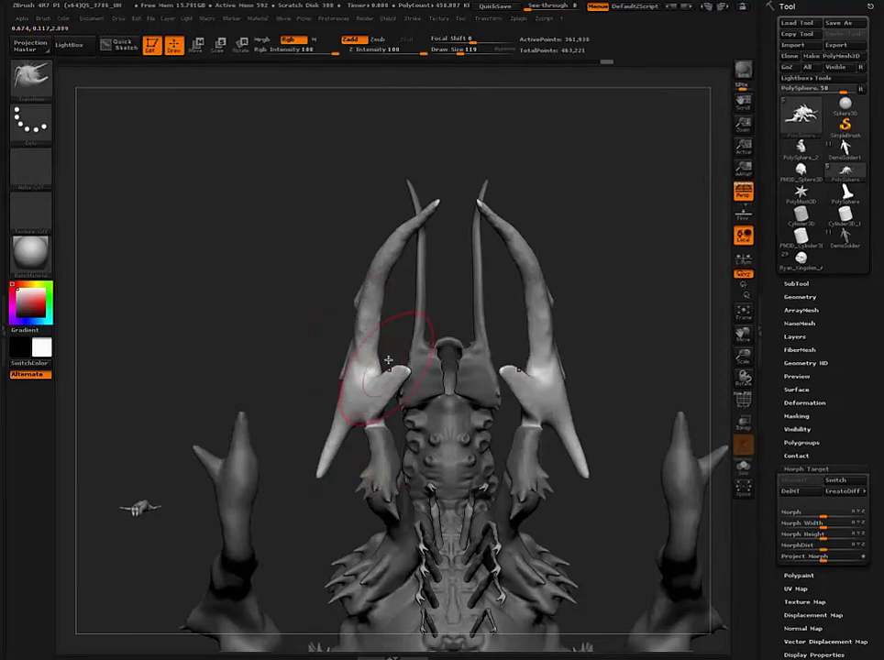
{"action": "key", "text": "s"}
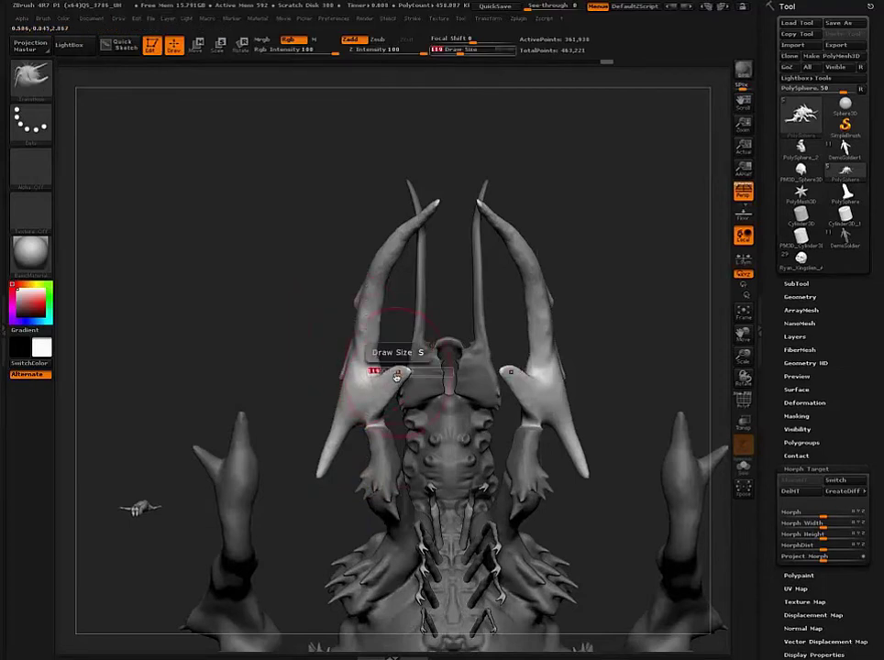
{"action": "mouse_move", "coordinate": [396, 376]}
{"action": "left_mouse_down"}
{"action": "mouse_move", "coordinate": [383, 376]}
{"action": "mouse_move", "coordinate": [397, 340]}
{"action": "left_mouse_up"}
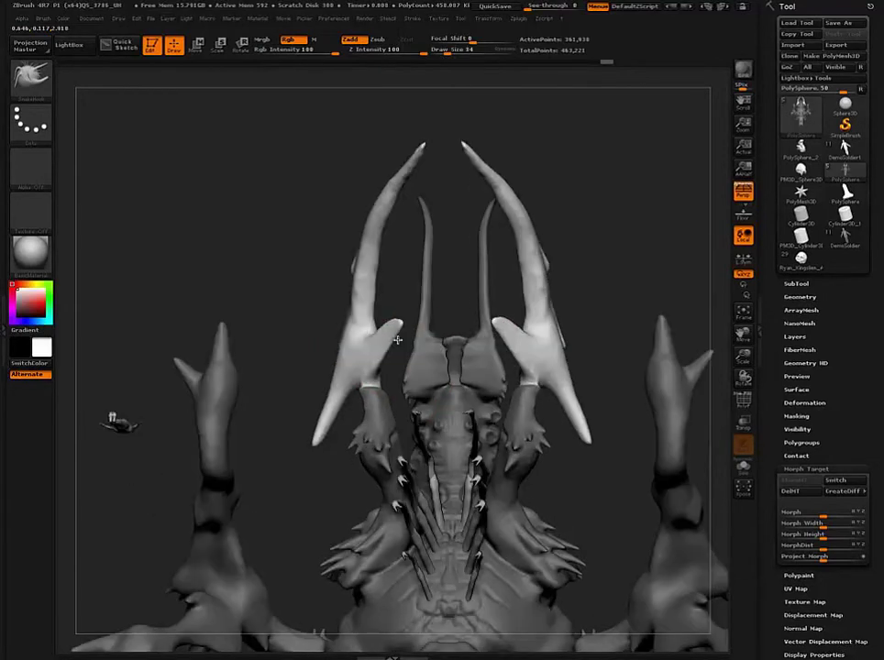
{"action": "mouse_move", "coordinate": [397, 340]}
{"action": "left_mouse_down"}
{"action": "mouse_move", "coordinate": [435, 331]}
{"action": "mouse_move", "coordinate": [375, 348]}
{"action": "mouse_move", "coordinate": [387, 303]}
{"action": "mouse_move", "coordinate": [403, 292]}
{"action": "mouse_move", "coordinate": [394, 253]}
{"action": "left_mouse_up"}
{"action": "key", "text": "bracketright"}
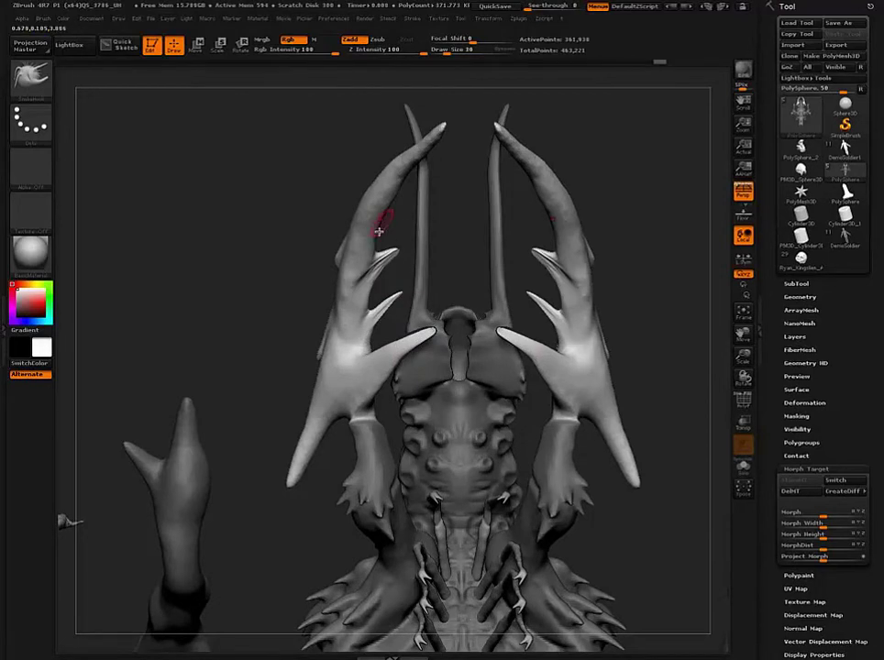
{"action": "left_click_drag", "start_coordinate": [379, 229], "coordinate": [404, 180]}
- Broaden the blade claws' bases and curve their outlines with SnakeHook at draw size 140, and remesh the sculpt with DynaMesh
{"action": "mouse_move", "coordinate": [354, 263]}
{"action": "right_mouse_down"}
{"action": "mouse_move", "coordinate": [336, 229]}
{"action": "mouse_move", "coordinate": [353, 472]}
{"action": "mouse_move", "coordinate": [320, 387]}
{"action": "mouse_move", "coordinate": [326, 257]}
{"action": "mouse_move", "coordinate": [363, 371]}
{"action": "mouse_move", "coordinate": [351, 282]}
{"action": "mouse_move", "coordinate": [357, 349]}
{"action": "right_mouse_up"}
{"action": "key", "text": "s"}
{"action": "mouse_move", "coordinate": [358, 359]}
{"action": "left_mouse_down"}
{"action": "mouse_move", "coordinate": [376, 360]}
{"action": "mouse_move", "coordinate": [339, 350]}
{"action": "mouse_move", "coordinate": [340, 322]}
{"action": "left_mouse_up"}
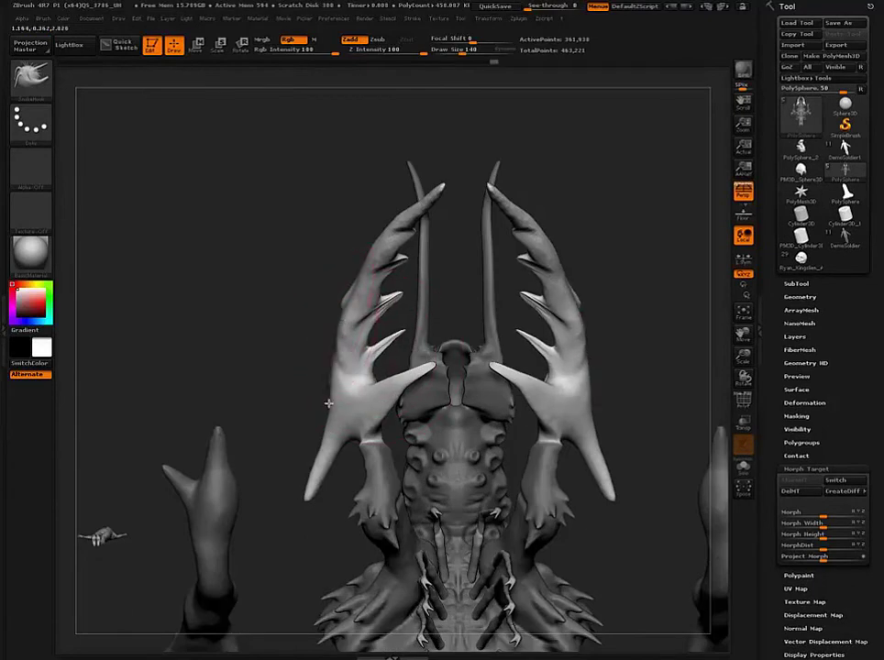
{"action": "left_click_drag", "start_coordinate": [328, 403], "coordinate": [309, 422]}
{"action": "left_click_drag", "start_coordinate": [343, 328], "coordinate": [336, 299]}
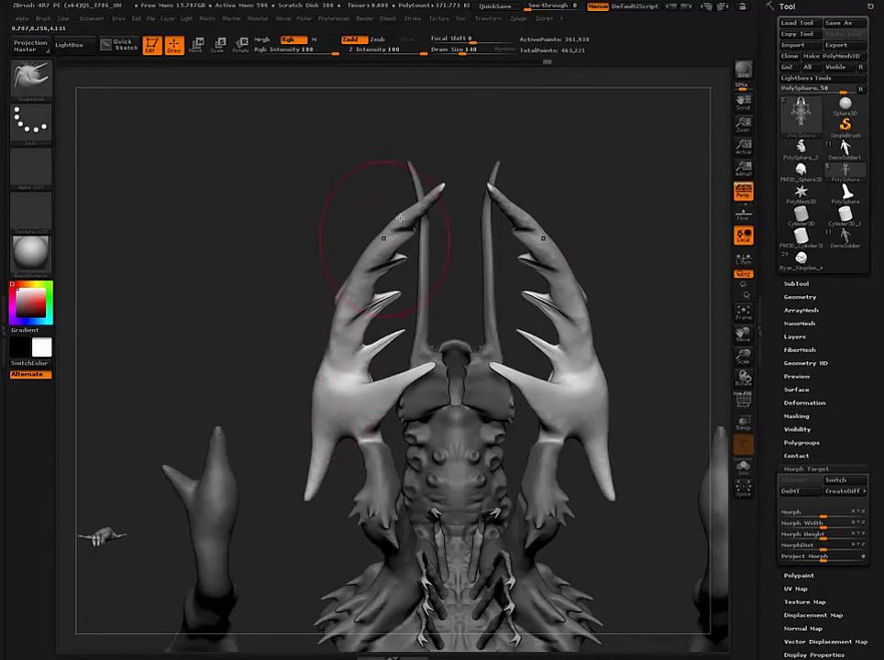
{"action": "left_click_drag", "start_coordinate": [400, 218], "coordinate": [380, 234]}
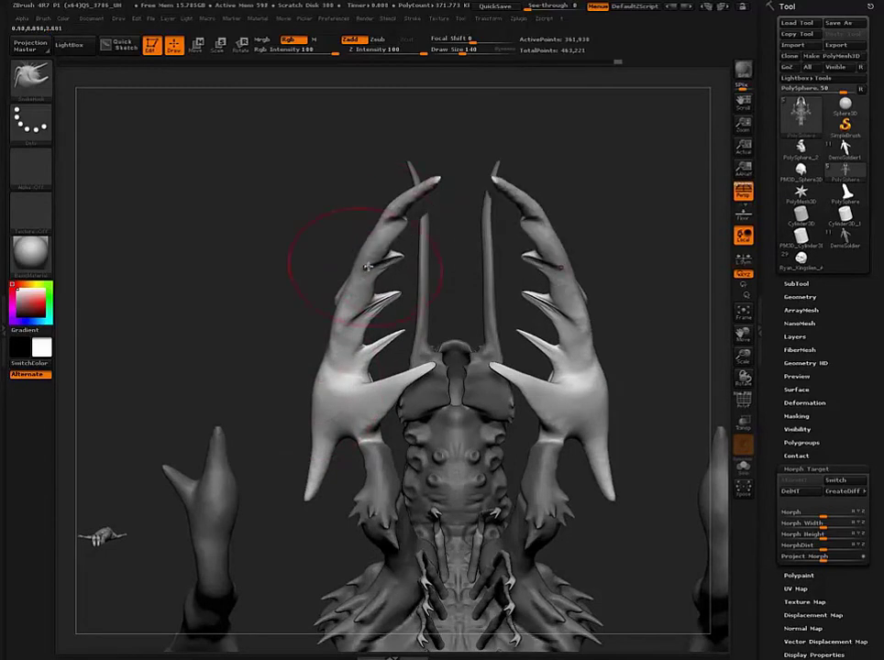
{"action": "mouse_move", "coordinate": [356, 463]}
{"action": "left_mouse_down"}
{"action": "mouse_move", "coordinate": [360, 487]}
{"action": "mouse_move", "coordinate": [356, 438]}
{"action": "mouse_move", "coordinate": [235, 425]}
{"action": "left_mouse_up"}
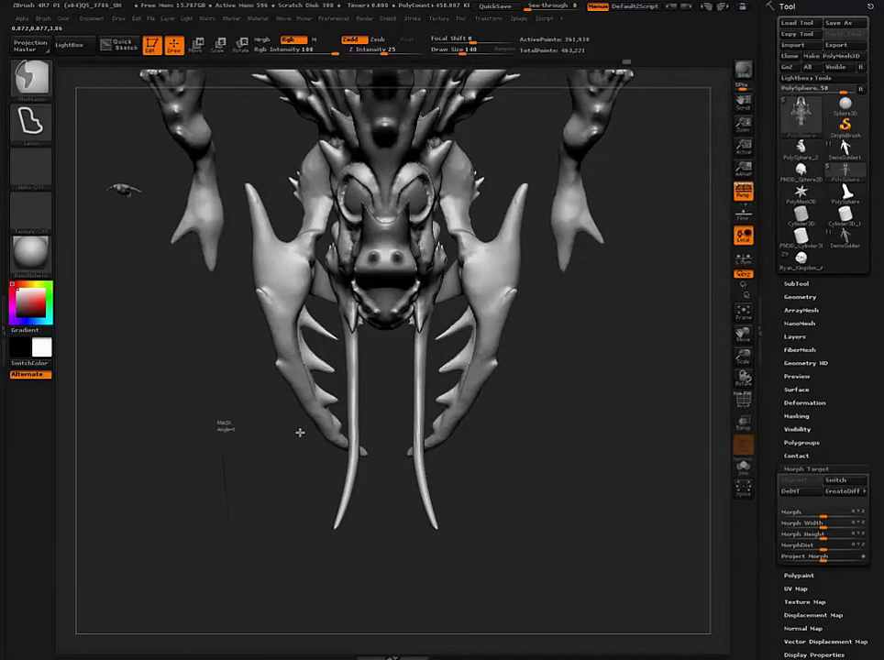
{"action": "left_click_drag", "start_coordinate": [300, 432], "coordinate": [344, 439], "text": "ctrl"}
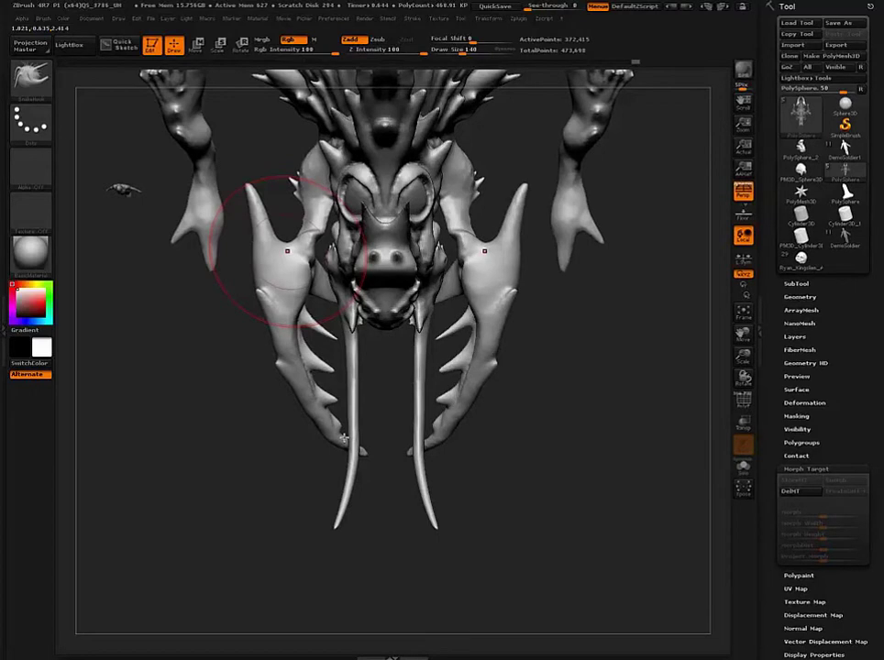
- Examine the creature's silhouette in the flat black outline material from above and from the side
{"action": "left_click_drag", "start_coordinate": [287, 250], "coordinate": [354, 449]}
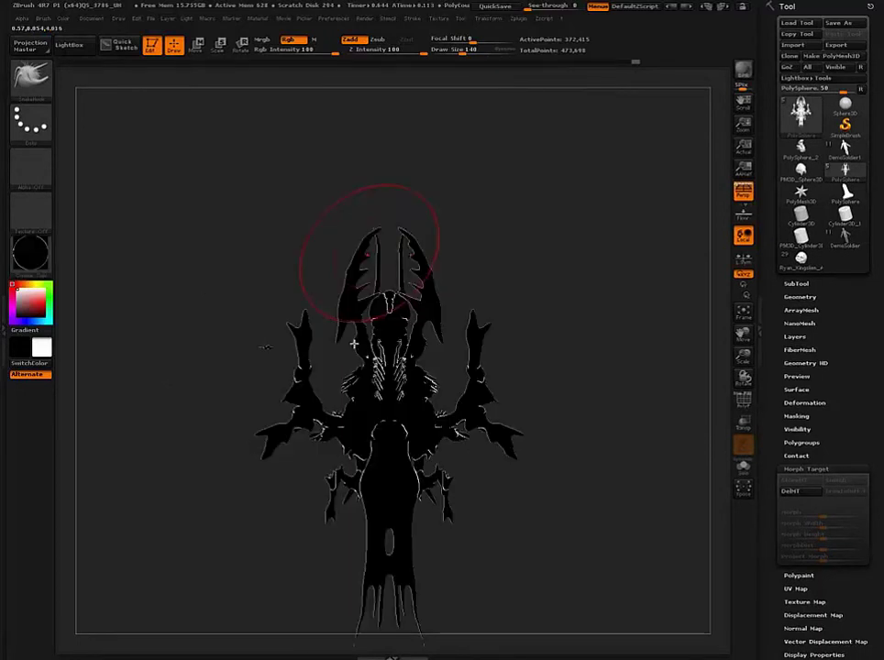
{"action": "mouse_move", "coordinate": [369, 254]}
{"action": "left_mouse_down"}
{"action": "mouse_move", "coordinate": [365, 429]}
{"action": "mouse_move", "coordinate": [378, 438]}
{"action": "left_mouse_up"}
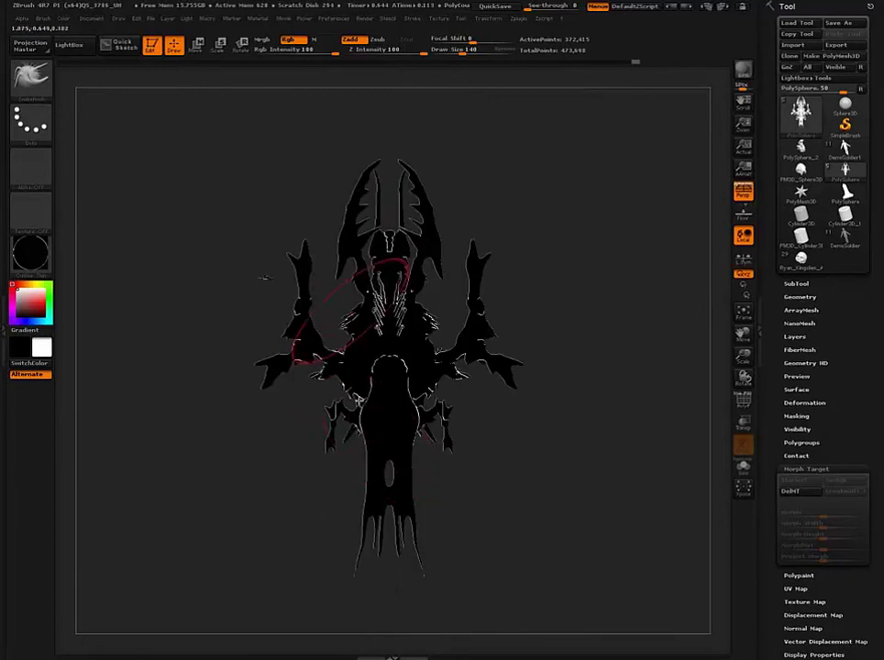
{"action": "mouse_move", "coordinate": [325, 217]}
{"action": "left_mouse_down"}
{"action": "mouse_move", "coordinate": [338, 348]}
{"action": "mouse_move", "coordinate": [329, 433]}
{"action": "mouse_move", "coordinate": [371, 382]}
{"action": "mouse_move", "coordinate": [412, 393]}
{"action": "left_mouse_up"}
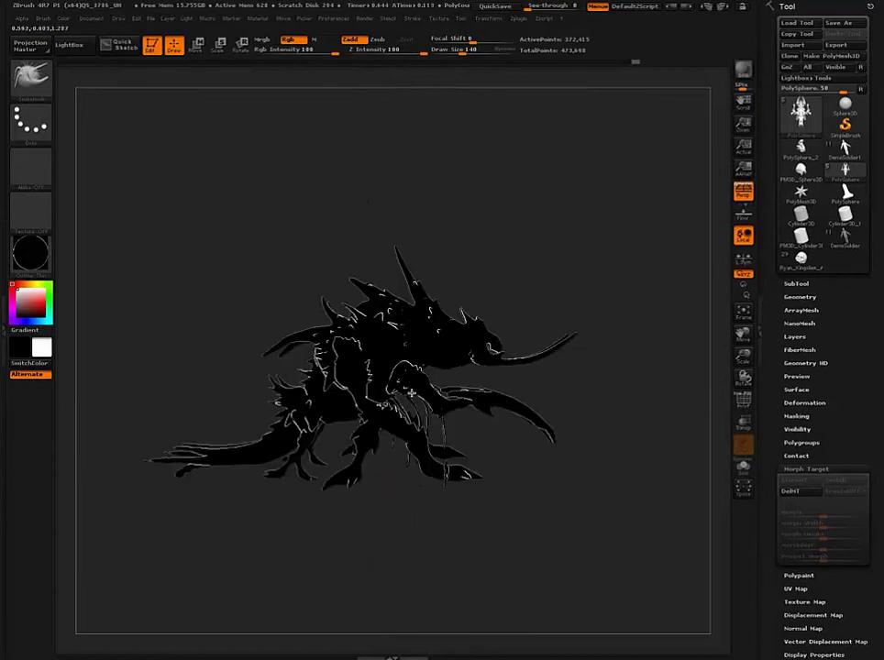
{"action": "key", "text": "f"}
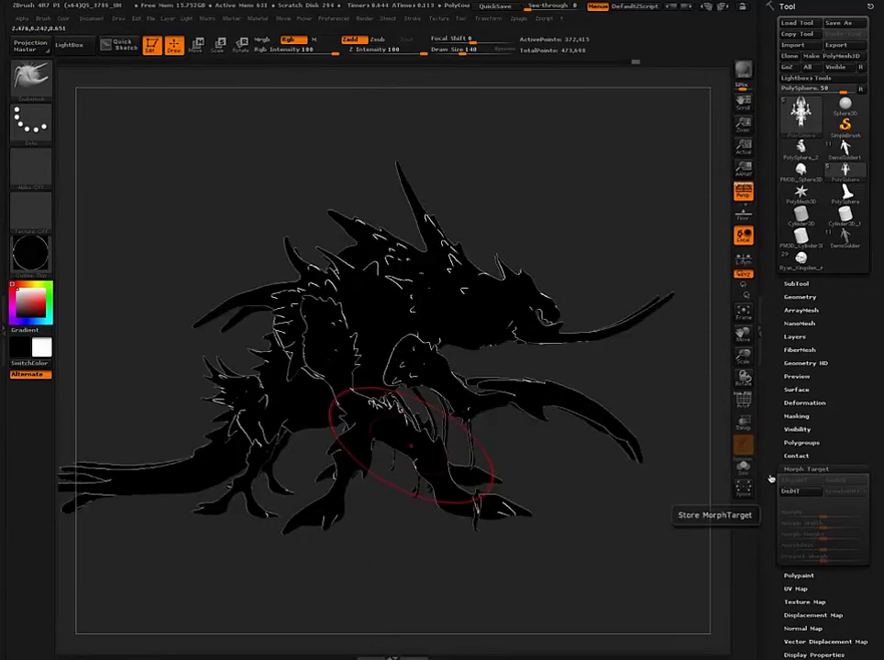
{"action": "left_click", "coordinate": [743, 466]}
{"action": "left_click_drag", "start_coordinate": [567, 447], "coordinate": [537, 380]}
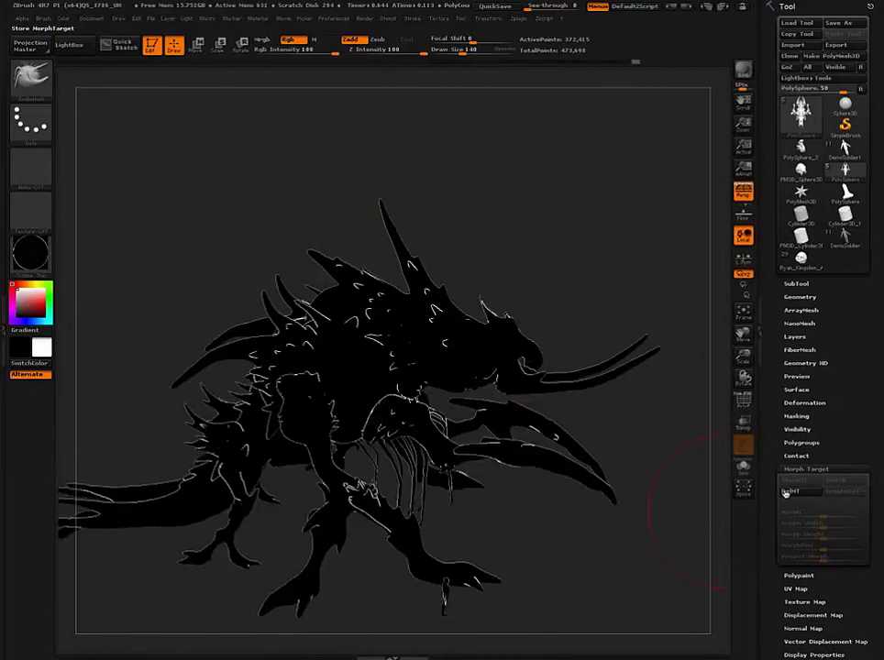
- Replace the stored morph target with the creature's current shape, and switch the material back to BasicMaterial
{"action": "left_click", "coordinate": [795, 496]}
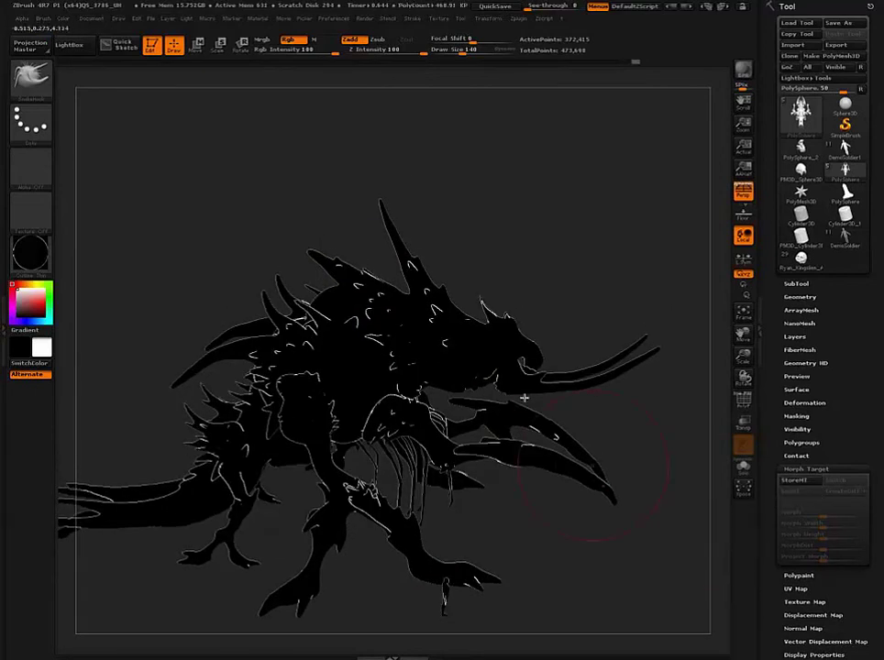
{"action": "right_click_drag", "start_coordinate": [421, 320], "coordinate": [413, 342]}
{"action": "left_click_drag", "start_coordinate": [412, 342], "coordinate": [297, 388]}
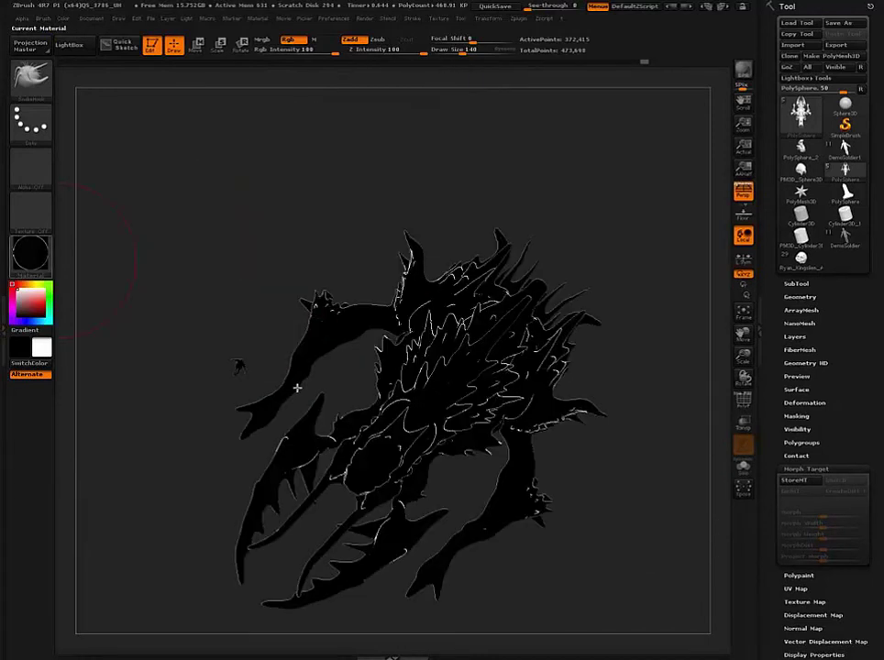
{"action": "left_click", "coordinate": [31, 263]}
{"action": "left_click", "coordinate": [252, 458]}
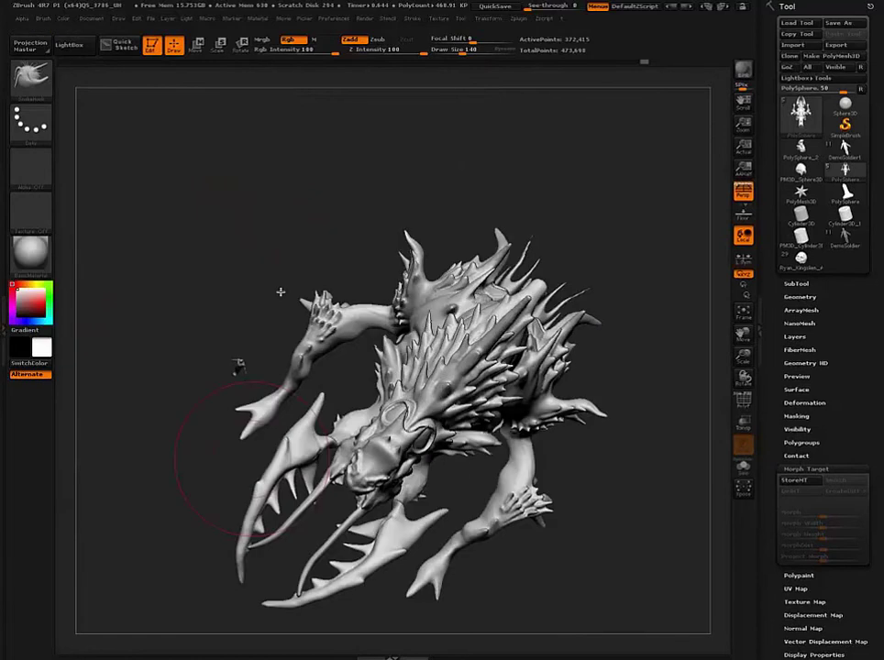
{"action": "left_click_drag", "start_coordinate": [281, 291], "coordinate": [324, 285]}
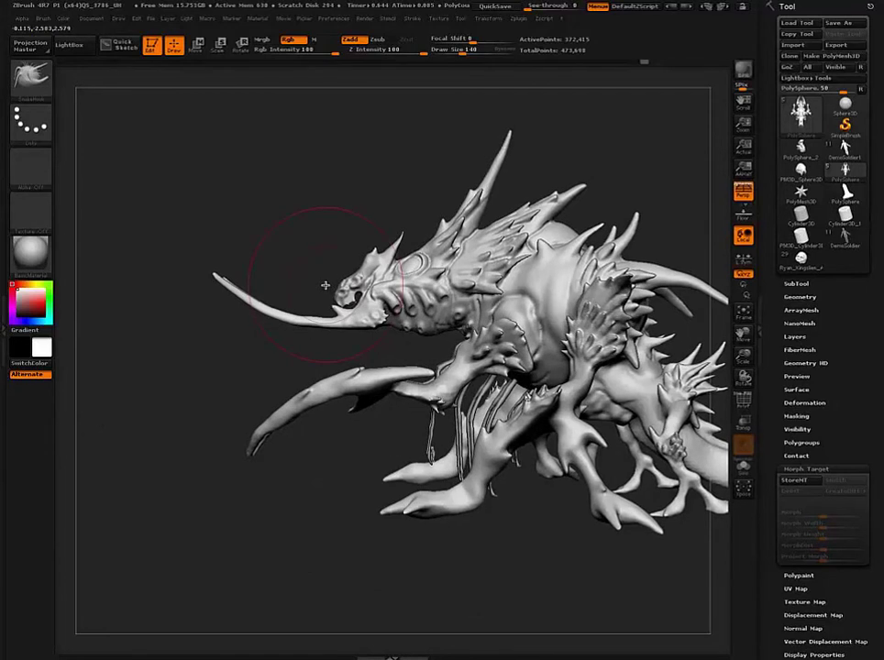
{"action": "left_click", "coordinate": [797, 481]}
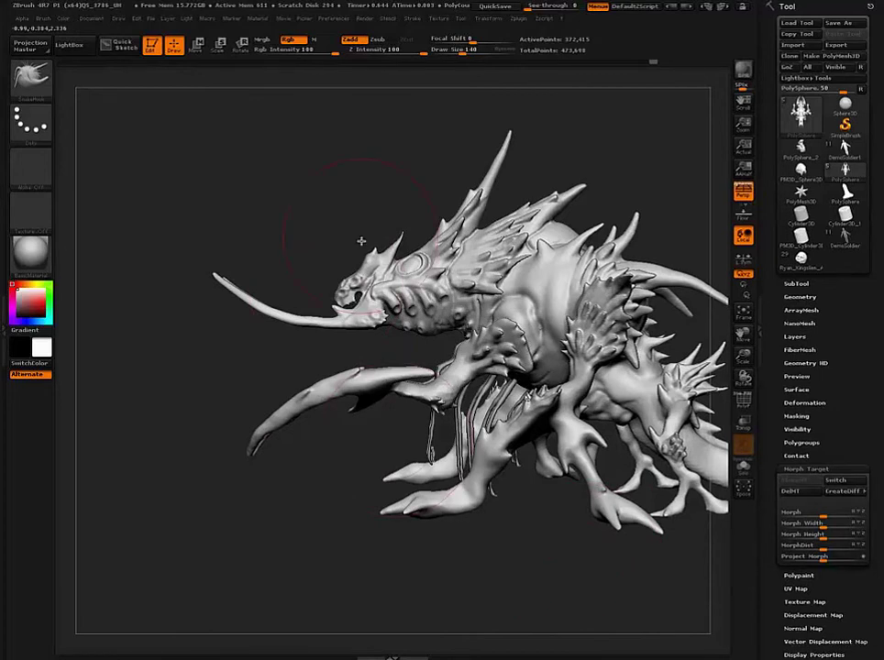
- Using SnakeHook at draw size 80, pull a tall horn upward from the top of the creature's snout
{"action": "left_click_drag", "start_coordinate": [362, 246], "coordinate": [348, 289], "text": "alt"}
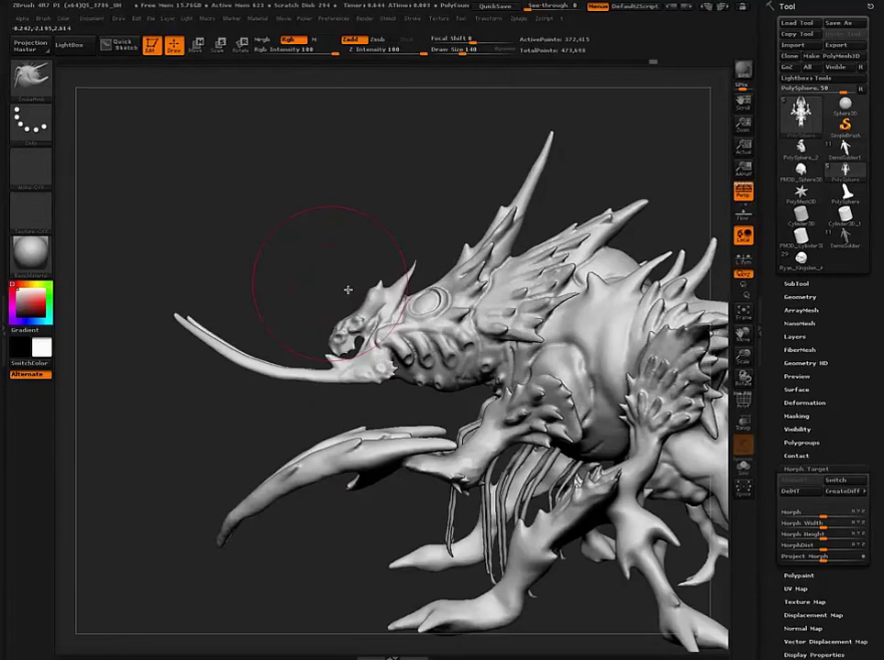
{"action": "key", "text": "bracketleft"}
{"action": "key", "text": "bracketleft"}
{"action": "key", "text": "bracketleft"}
{"action": "key", "text": "bracketleft"}
{"action": "key", "text": "bracketleft"}
{"action": "key", "text": "bracketleft"}
{"action": "key", "text": "bracketleft"}
{"action": "key", "text": "bracketleft"}
{"action": "key", "text": "bracketleft"}
{"action": "key", "text": "bracketleft"}
{"action": "key", "text": "bracketleft"}
{"action": "mouse_move", "coordinate": [341, 288]}
{"action": "left_mouse_down"}
{"action": "mouse_move", "coordinate": [297, 222]}
{"action": "mouse_move", "coordinate": [281, 245]}
{"action": "mouse_move", "coordinate": [302, 247]}
{"action": "mouse_move", "coordinate": [339, 176]}
{"action": "mouse_move", "coordinate": [328, 195]}
{"action": "mouse_move", "coordinate": [355, 259]}
{"action": "mouse_move", "coordinate": [338, 182]}
{"action": "mouse_move", "coordinate": [325, 221]}
{"action": "mouse_move", "coordinate": [312, 202]}
{"action": "mouse_move", "coordinate": [444, 226]}
{"action": "left_mouse_up"}
- Smooth the new snout horn, undo the unwanted strokes, and refine it into a slender, pointed curve
{"action": "left_click_drag", "start_coordinate": [446, 274], "coordinate": [455, 272], "text": "shift"}
{"action": "mouse_move", "coordinate": [452, 229]}
{"action": "left_mouse_down", "text": "shift"}
{"action": "mouse_move", "coordinate": [438, 218]}
{"action": "mouse_move", "coordinate": [449, 243]}
{"action": "mouse_move", "coordinate": [468, 240]}
{"action": "mouse_move", "coordinate": [457, 163]}
{"action": "mouse_move", "coordinate": [449, 199]}
{"action": "left_mouse_up", "text": "shift"}
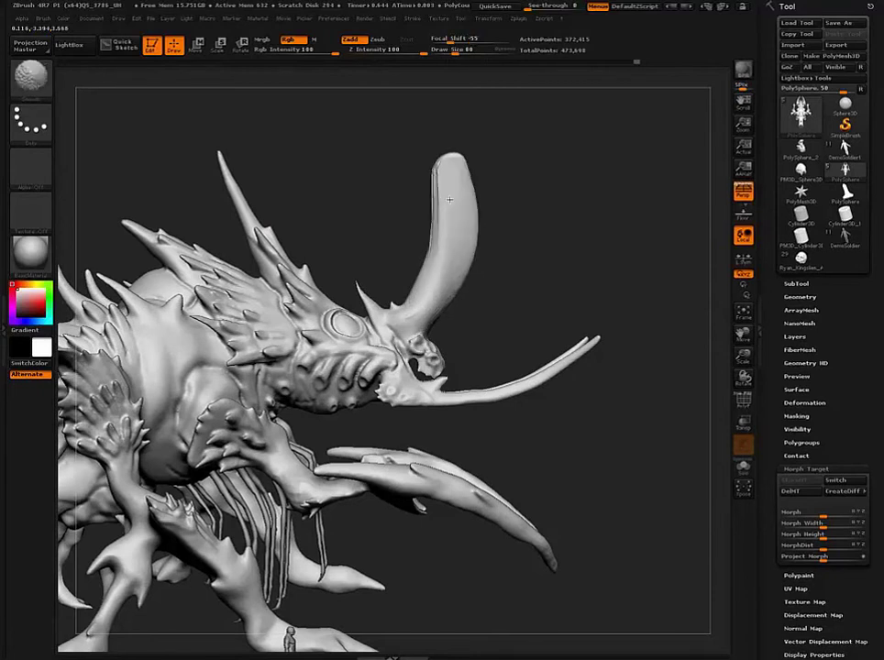
{"action": "key", "text": "ctrl+z"}
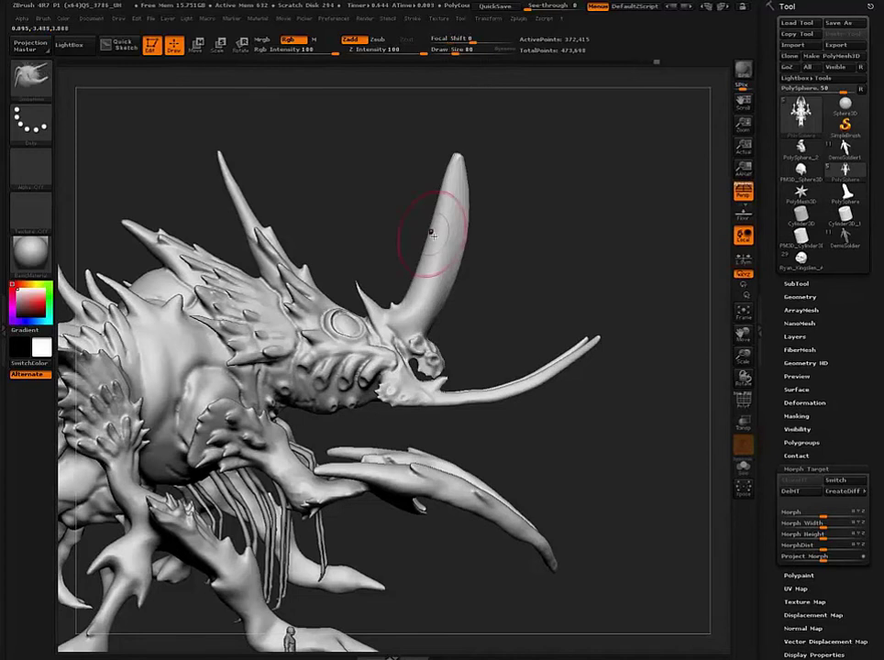
{"action": "key", "text": "ctrl+z"}
{"action": "mouse_move", "coordinate": [426, 220]}
{"action": "left_mouse_down", "text": "shift"}
{"action": "mouse_move", "coordinate": [431, 231]}
{"action": "mouse_move", "coordinate": [466, 209]}
{"action": "mouse_move", "coordinate": [443, 263]}
{"action": "mouse_move", "coordinate": [406, 264]}
{"action": "left_mouse_up", "text": "shift"}
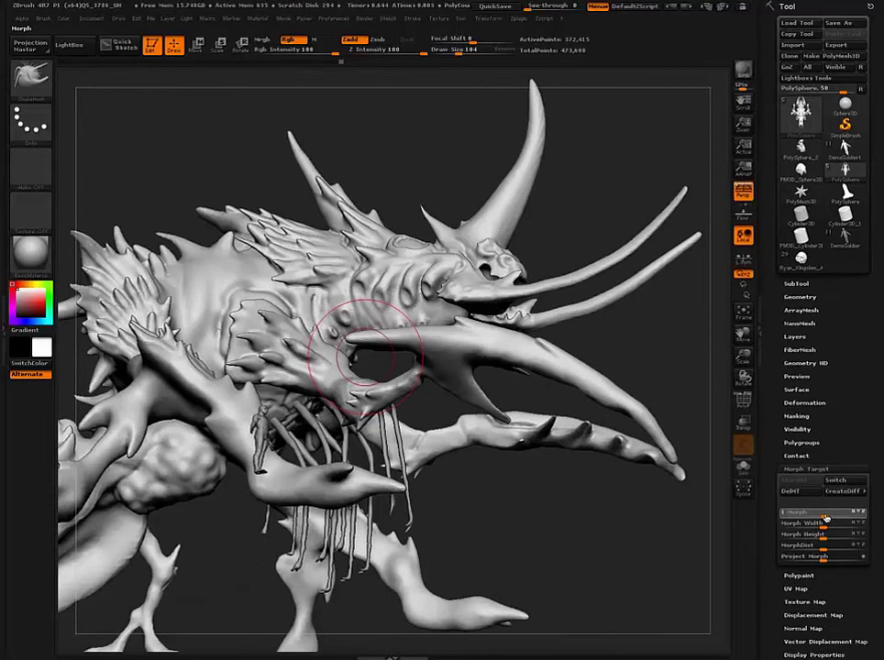
- Try positive and negative Morph amounts against the stored target to shorten and lengthen the snout horn
{"action": "left_click_drag", "start_coordinate": [825, 518], "coordinate": [852, 514]}
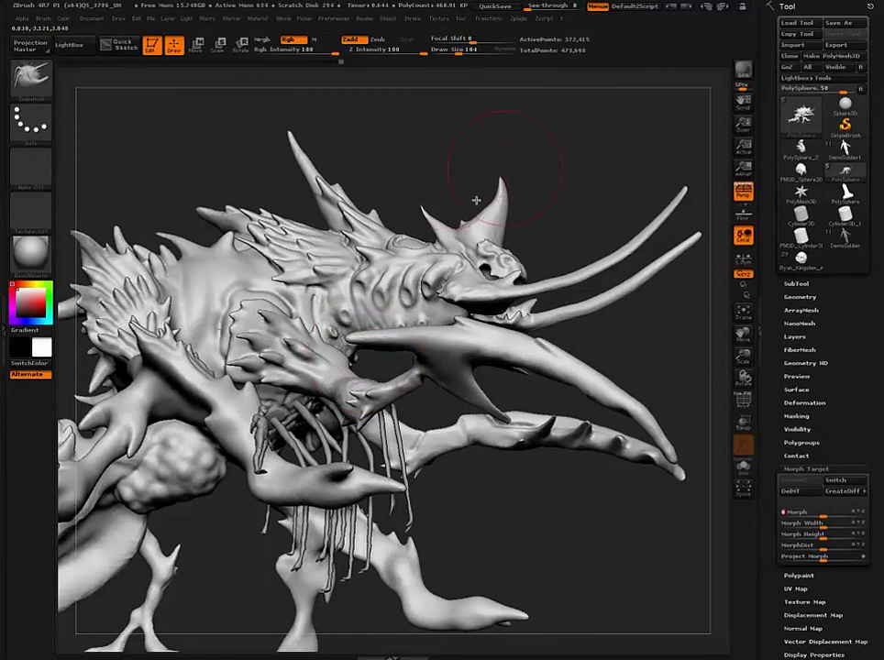
{"action": "mouse_move", "coordinate": [476, 200]}
{"action": "left_mouse_down"}
{"action": "mouse_move", "coordinate": [414, 213]}
{"action": "mouse_move", "coordinate": [362, 486]}
{"action": "left_mouse_up"}
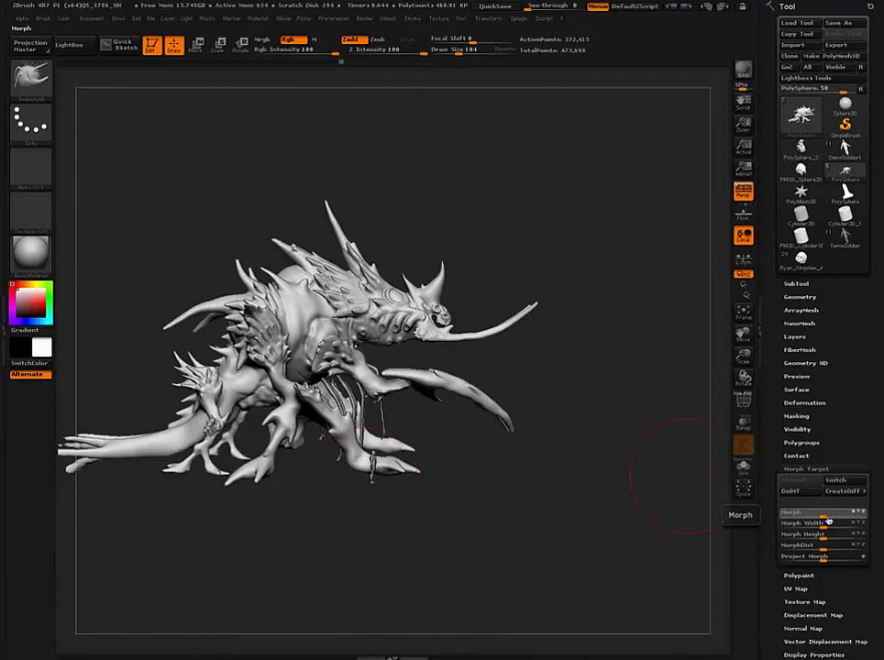
{"action": "left_click_drag", "start_coordinate": [837, 520], "coordinate": [772, 527]}
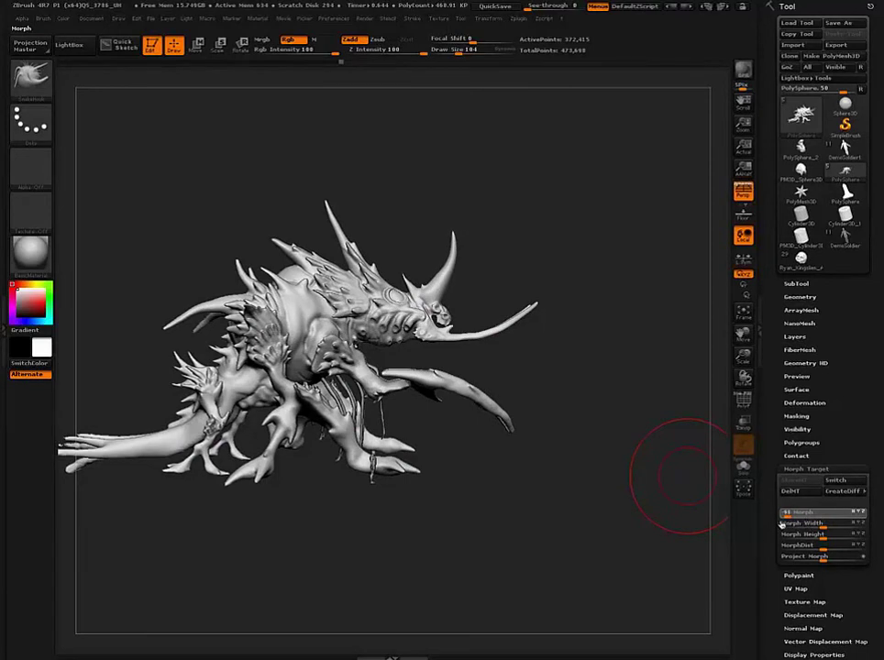
{"action": "left_click_drag", "start_coordinate": [822, 541], "coordinate": [850, 544]}
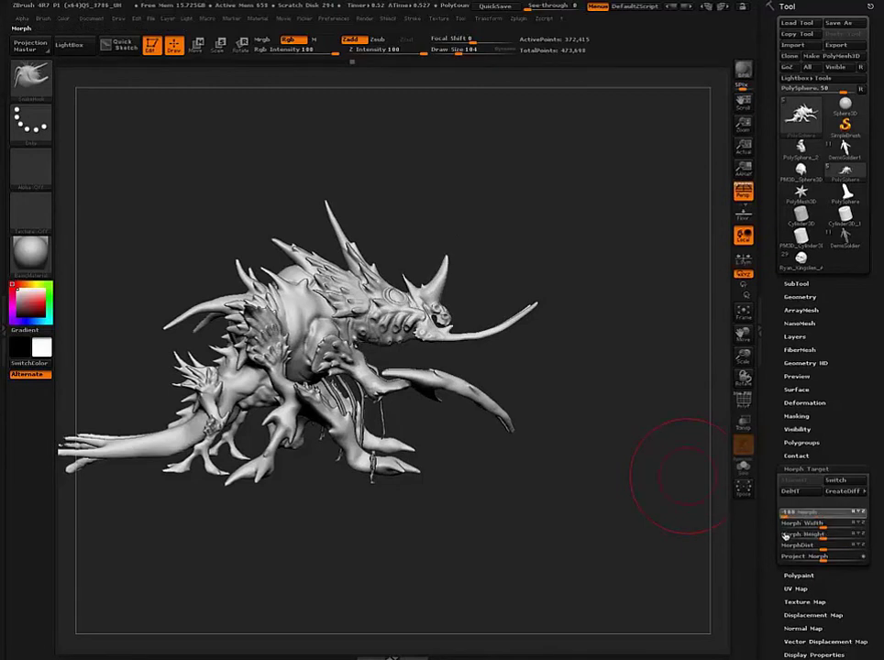
{"action": "mouse_move", "coordinate": [836, 532]}
{"action": "left_mouse_down"}
{"action": "mouse_move", "coordinate": [815, 535]}
{"action": "mouse_move", "coordinate": [840, 530]}
{"action": "left_mouse_up"}
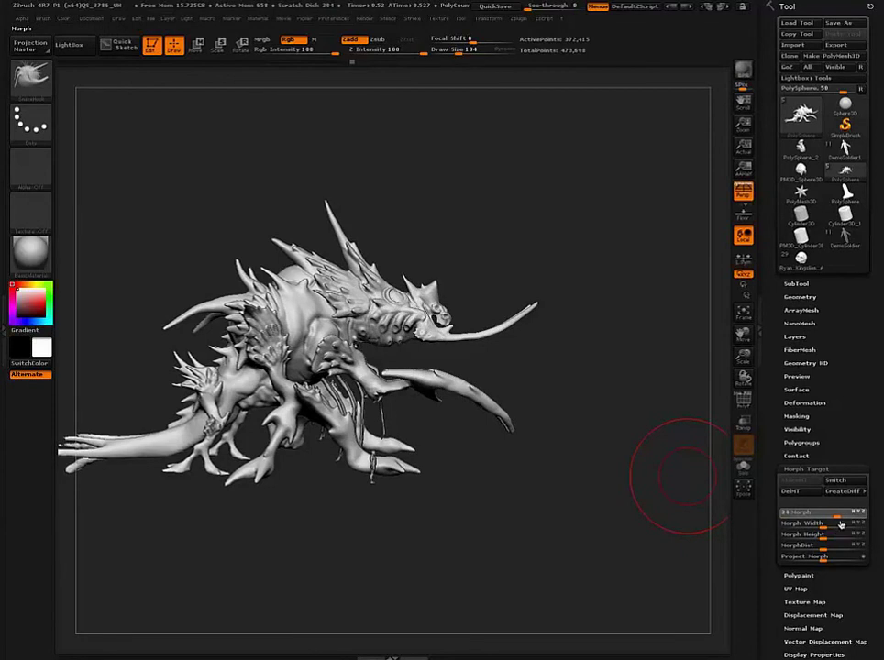
- Remesh the sculpt with DynaMesh, and inspect the creature's plated back and tail from behind
{"action": "mouse_move", "coordinate": [607, 435]}
{"action": "left_mouse_down"}
{"action": "mouse_move", "coordinate": [434, 376]}
{"action": "mouse_move", "coordinate": [456, 379]}
{"action": "left_mouse_up"}
{"action": "left_click_drag", "start_coordinate": [311, 335], "coordinate": [394, 522]}
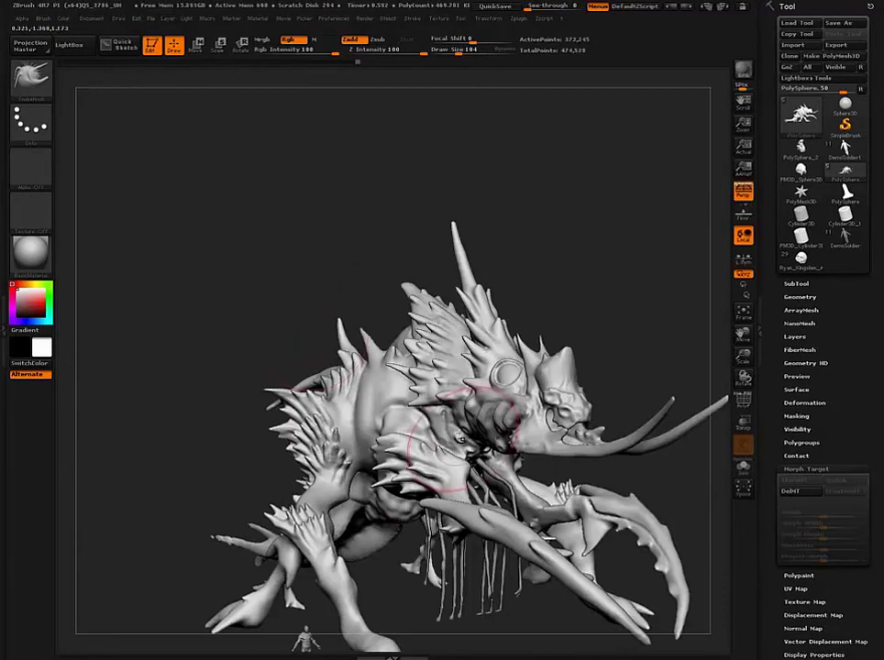
{"action": "mouse_move", "coordinate": [315, 354]}
{"action": "left_mouse_down", "text": "alt"}
{"action": "mouse_move", "coordinate": [305, 338]}
{"action": "mouse_move", "coordinate": [324, 401]}
{"action": "mouse_move", "coordinate": [313, 320]}
{"action": "mouse_move", "coordinate": [282, 322]}
{"action": "mouse_move", "coordinate": [348, 438]}
{"action": "mouse_move", "coordinate": [296, 291]}
{"action": "mouse_move", "coordinate": [363, 371]}
{"action": "left_mouse_up", "text": "alt"}
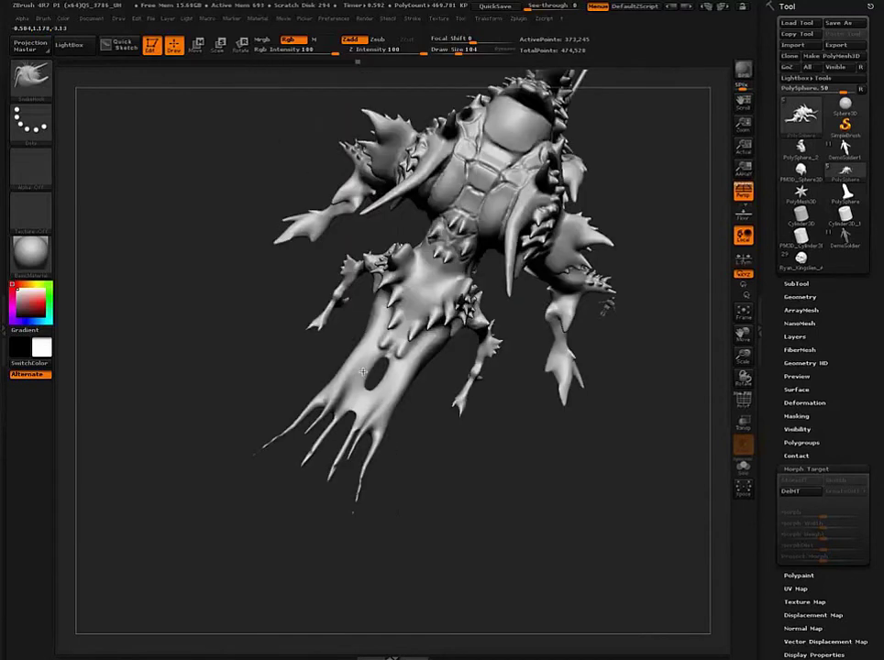
{"action": "key", "text": "f"}
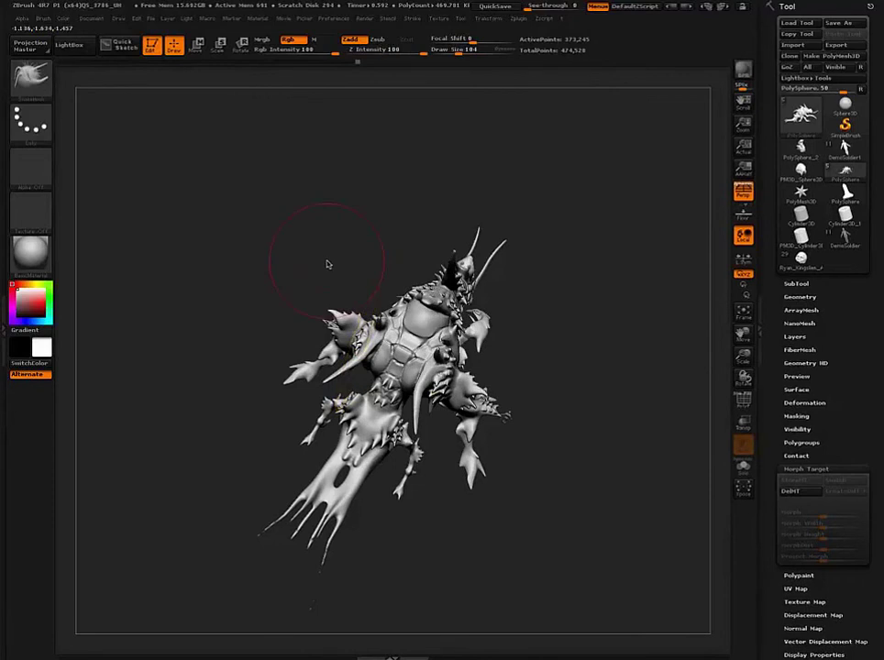
- Switch to the Chrome browser, and search Google for "spiny shell" in a new tab
{"action": "key", "text": "super+t"}
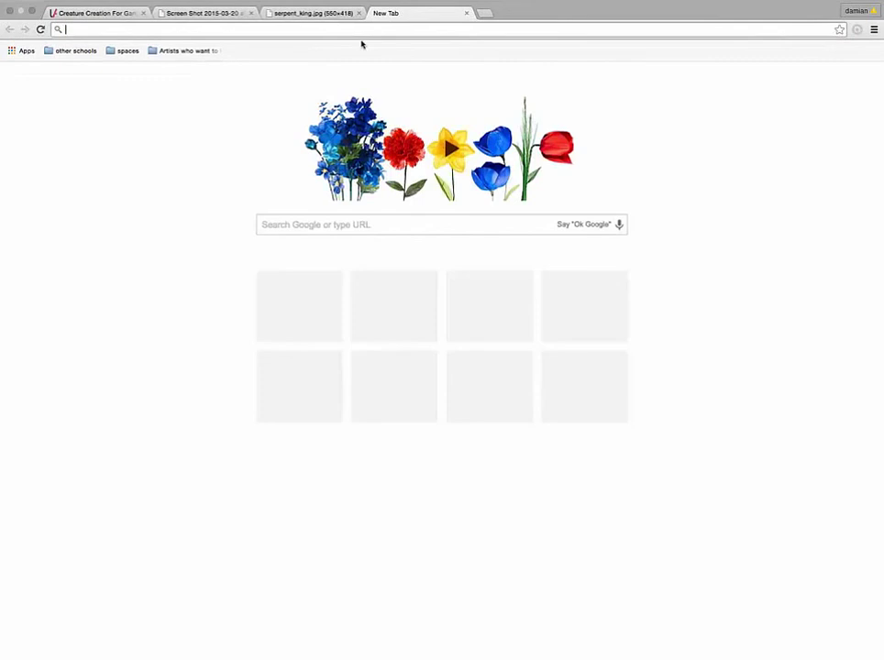
{"action": "type", "text": "spiny shell"}
{"action": "key", "text": "Return"}
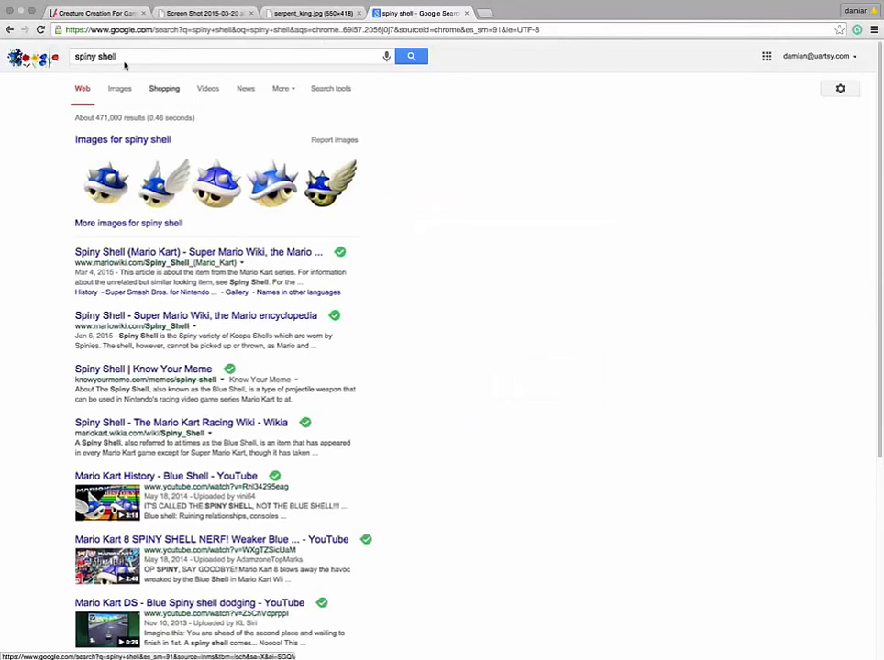
- Search Google for "spiky shell" in place of the current query
{"action": "left_click_drag", "start_coordinate": [124, 59], "coordinate": [1, 53]}
{"action": "type", "text": "spi"}
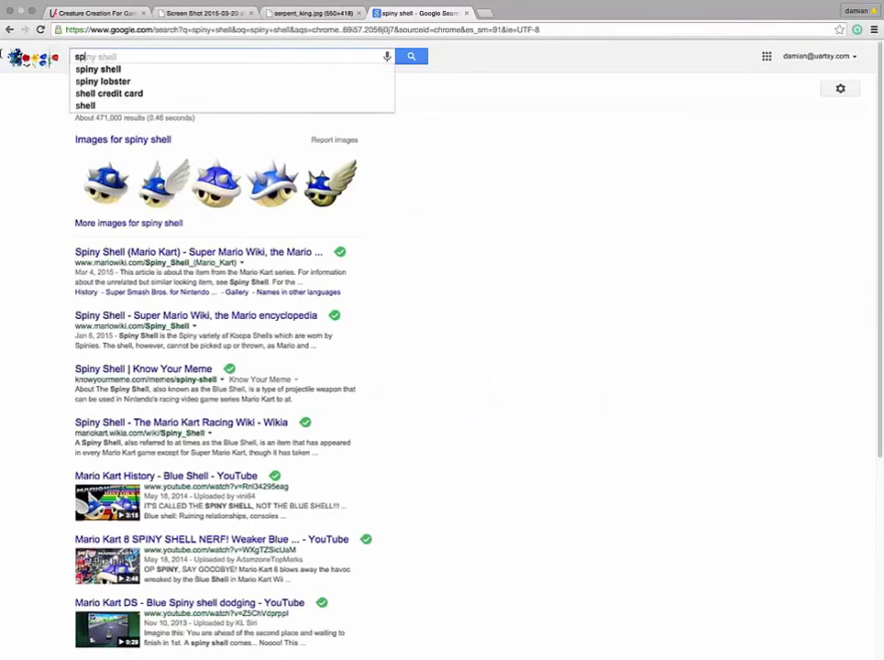
{"action": "type", "text": "k"}
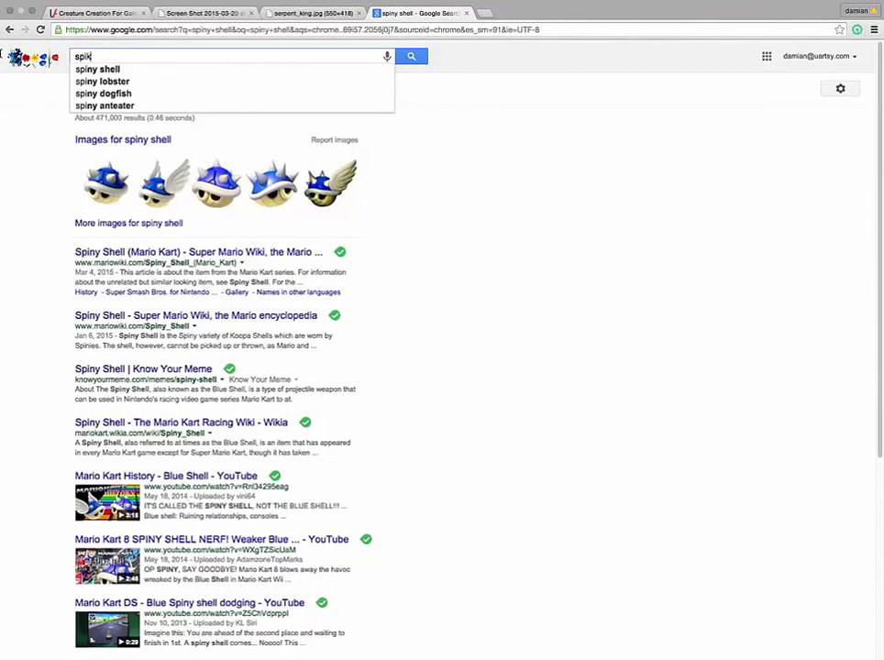
{"action": "type", "text": "y shell"}
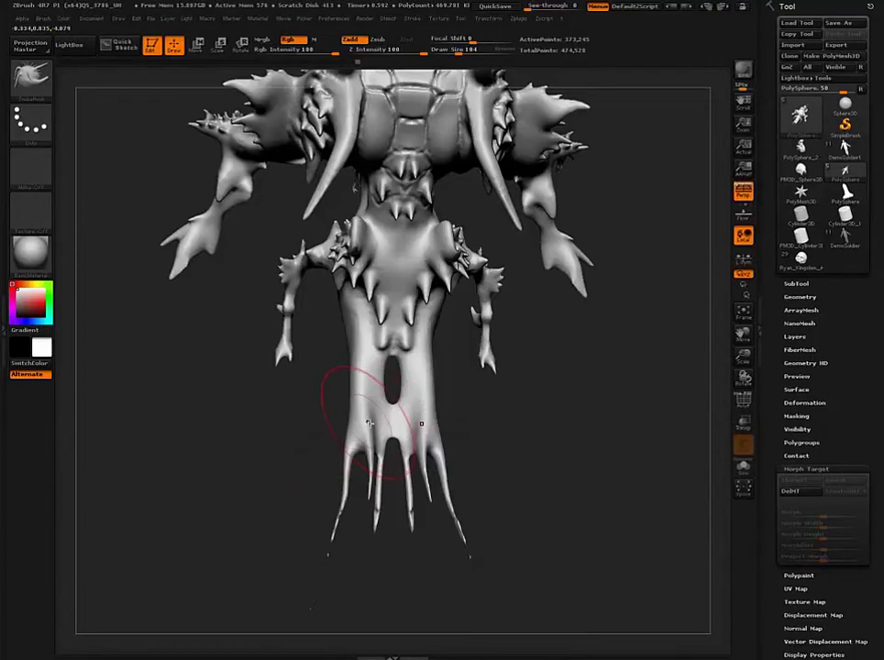
- Inflate the thin prongs at the tail's end to thicken them, remesh with DynaMesh, and smooth the swollen lobes
{"action": "key", "text": "b"}
{"action": "left_click", "coordinate": [393, 387]}
{"action": "left_click_drag", "start_coordinate": [393, 387], "coordinate": [367, 490]}
{"action": "left_click_drag", "start_coordinate": [316, 437], "coordinate": [321, 458], "text": "ctrl"}
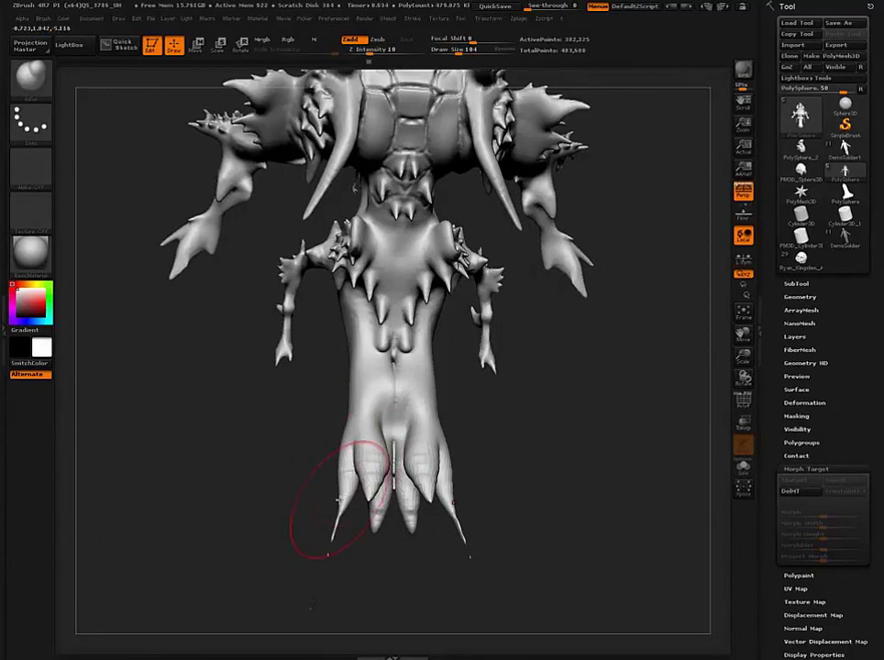
{"action": "left_click_drag", "start_coordinate": [362, 484], "coordinate": [370, 473], "text": "shift"}
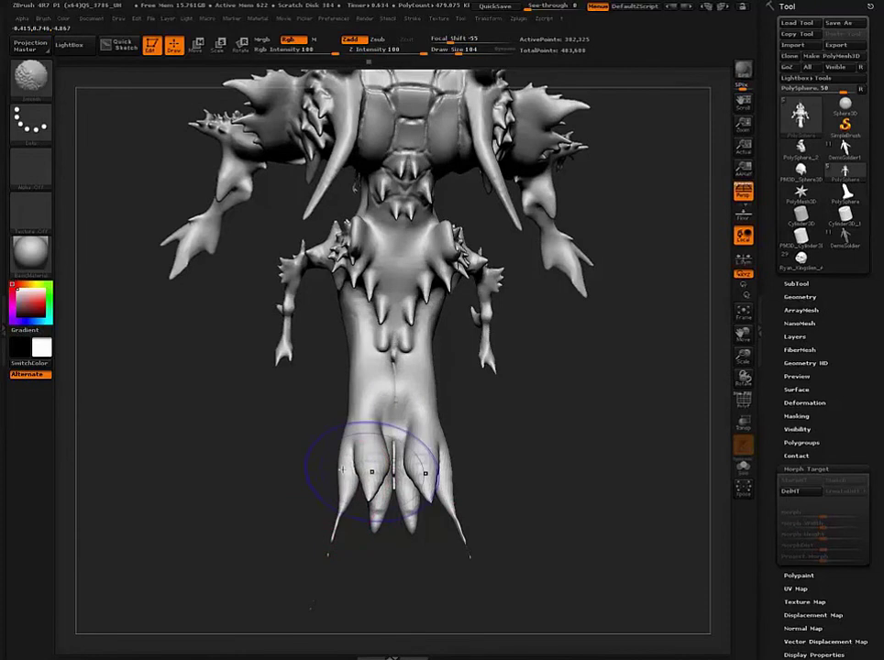
- Swell the tail prongs further until they merge into one mass, remesh with DynaMesh, and smooth the central crease
{"action": "key", "text": "b"}
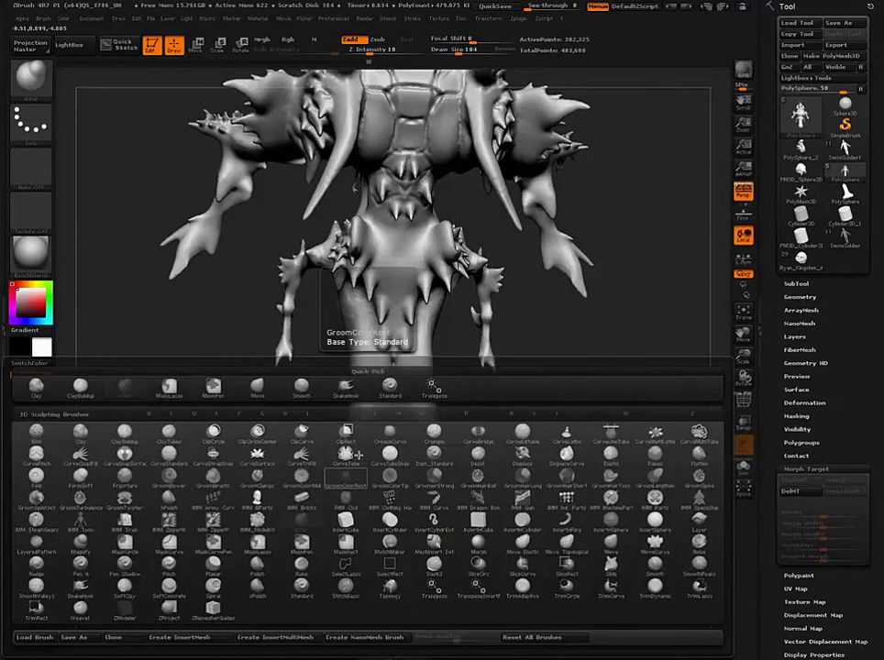
{"action": "key", "text": "m"}
{"action": "key", "text": "v"}
{"action": "mouse_move", "coordinate": [352, 480]}
{"action": "left_mouse_down"}
{"action": "mouse_move", "coordinate": [380, 404]}
{"action": "mouse_move", "coordinate": [350, 467]}
{"action": "mouse_move", "coordinate": [346, 507]}
{"action": "mouse_move", "coordinate": [345, 494]}
{"action": "left_mouse_up"}
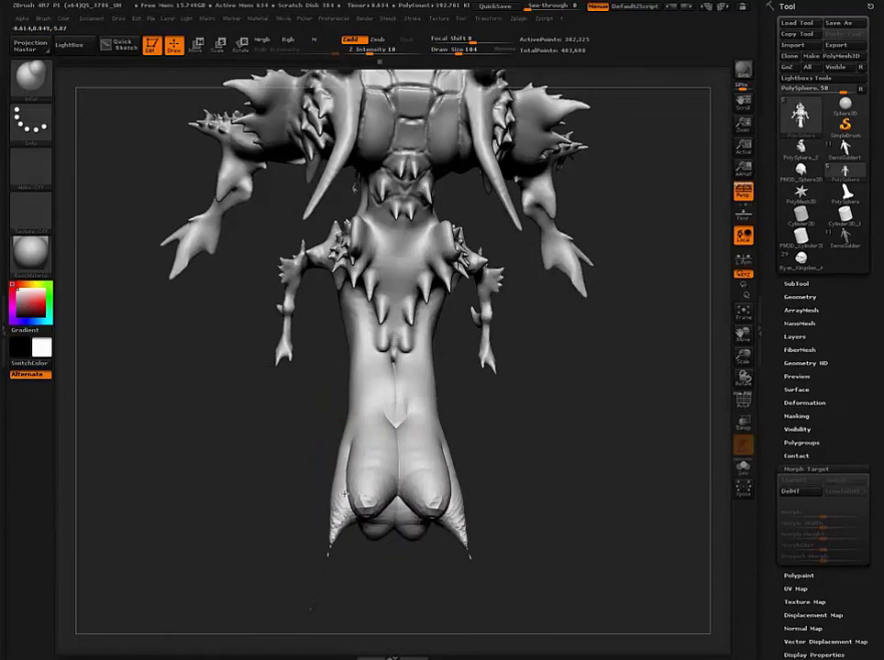
{"action": "left_click_drag", "start_coordinate": [282, 491], "coordinate": [312, 468], "text": "ctrl"}
{"action": "left_click_drag", "start_coordinate": [394, 453], "coordinate": [399, 487], "text": "shift"}
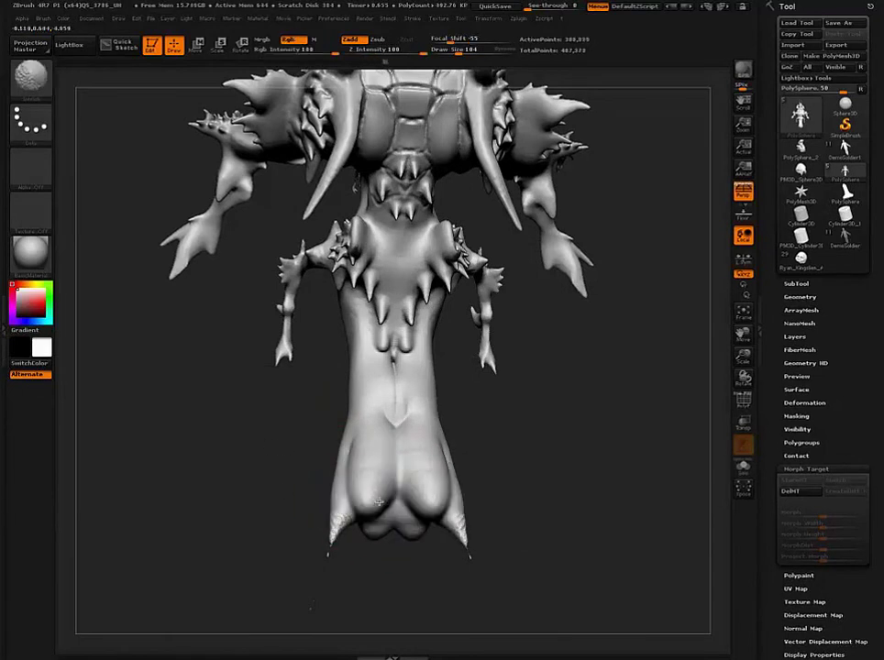
- Pinch the tail's end with a draw size of 156, remesh it, and smooth the lobes into a single tapered point
{"action": "key", "text": "b"}
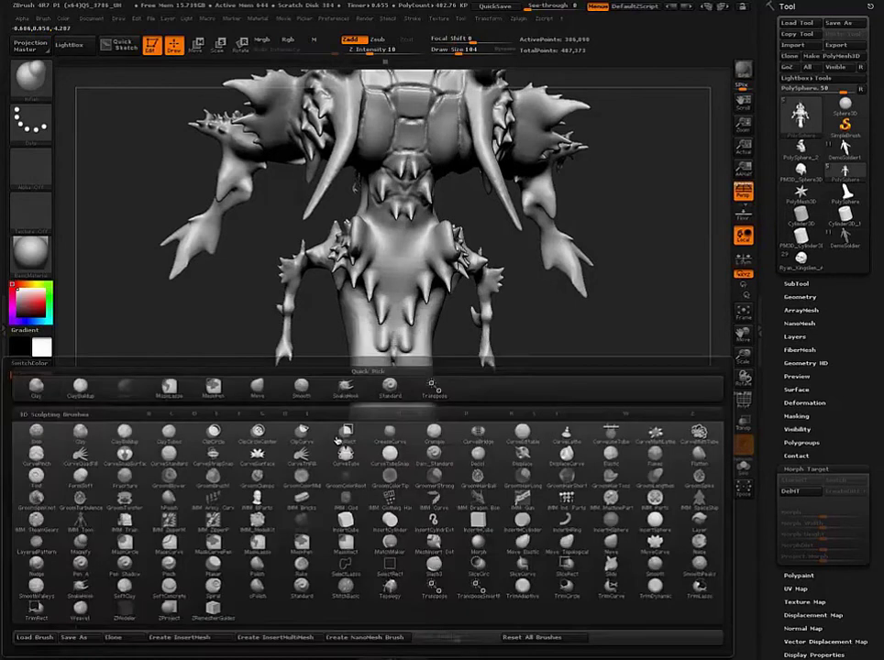
{"action": "left_click", "coordinate": [337, 441]}
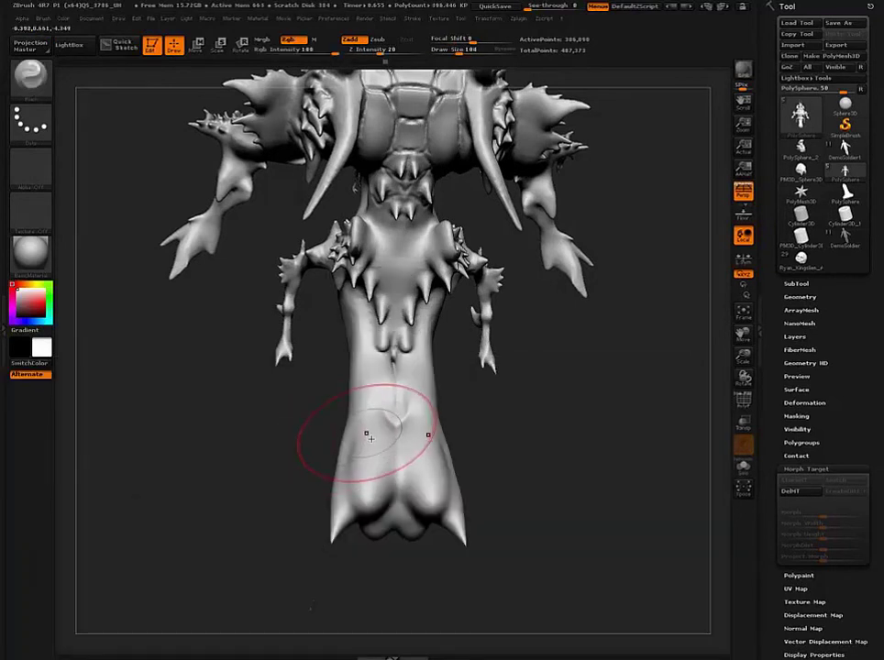
{"action": "key", "text": "]"}
{"action": "mouse_move", "coordinate": [368, 442]}
{"action": "left_mouse_down"}
{"action": "mouse_move", "coordinate": [356, 431]}
{"action": "mouse_move", "coordinate": [398, 515]}
{"action": "left_mouse_up"}
{"action": "mouse_move", "coordinate": [304, 461]}
{"action": "left_mouse_down", "text": "ctrl"}
{"action": "mouse_move", "coordinate": [328, 493]}
{"action": "mouse_move", "coordinate": [342, 478]}
{"action": "left_mouse_up", "text": "ctrl"}
{"action": "left_click", "coordinate": [353, 489], "text": "ctrl"}
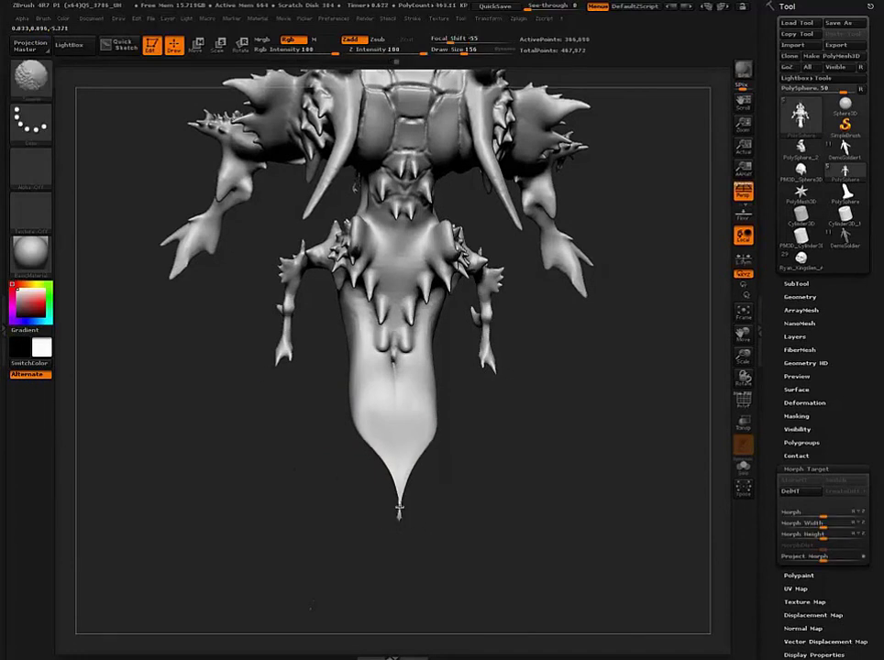
- Hide the tapered tip of the tail with a rectangular selection, and open the tool's Geometry settings
{"action": "key", "text": "ctrl+shift"}
{"action": "left_click_drag", "start_coordinate": [224, 505], "coordinate": [568, 627], "text": "ctrl+shift"}
{"action": "mouse_move", "coordinate": [523, 574]}
{"action": "left_mouse_down", "text": "ctrl+alt+shift"}
{"action": "mouse_move", "coordinate": [314, 447]}
{"action": "mouse_move", "coordinate": [321, 458]}
{"action": "mouse_move", "coordinate": [303, 454]}
{"action": "left_mouse_up", "text": "ctrl+alt+shift"}
{"action": "left_click", "coordinate": [800, 297]}
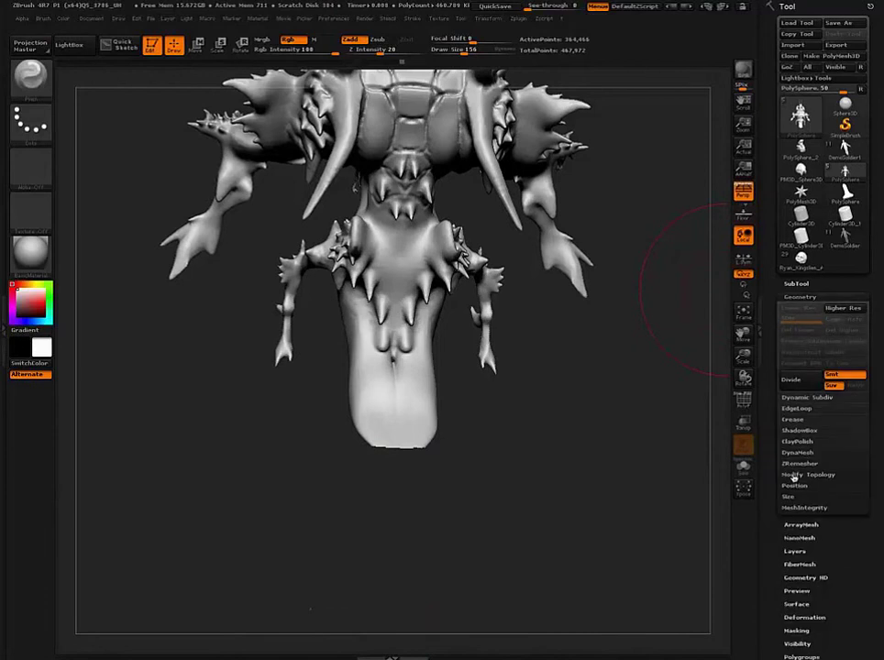